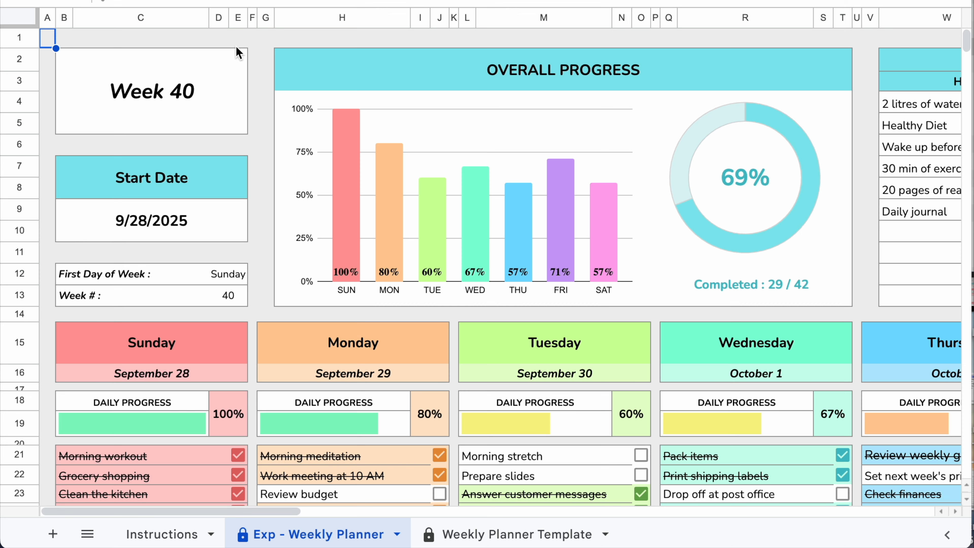
- Look over the filled-in example weekly planner, from the overall progress and habit tracker down to the notes
{"action": "left_click", "coordinate": [217, 3]}
{"action": "left_click", "coordinate": [192, 73]}
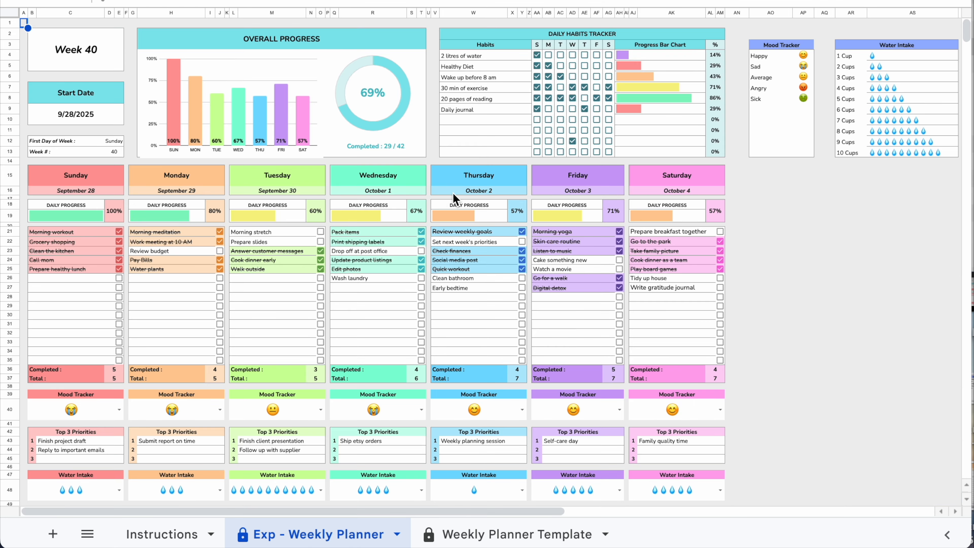
{"action": "scroll", "coordinate": [424, 192], "scroll_direction": "down", "scroll_amount": 10}
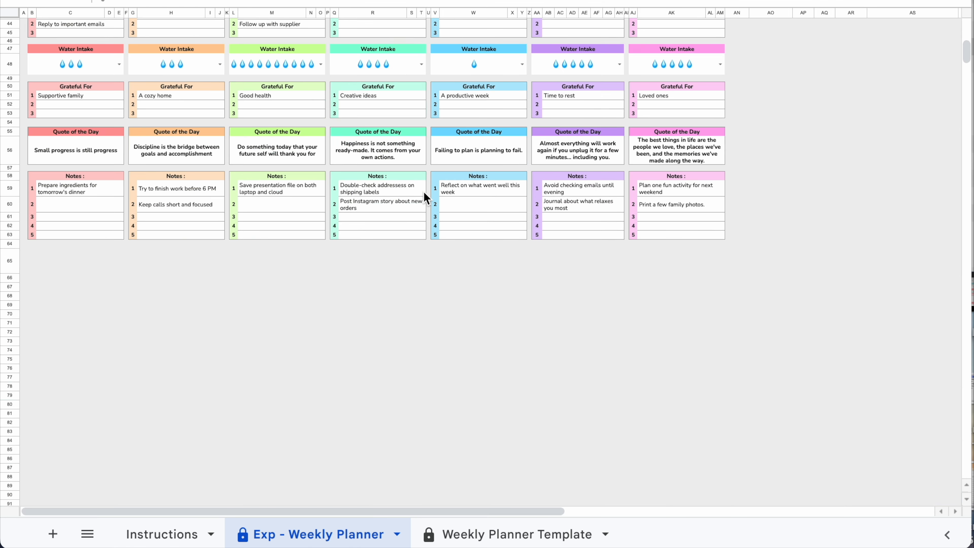
{"action": "scroll", "coordinate": [424, 193], "scroll_direction": "up", "scroll_amount": 10}
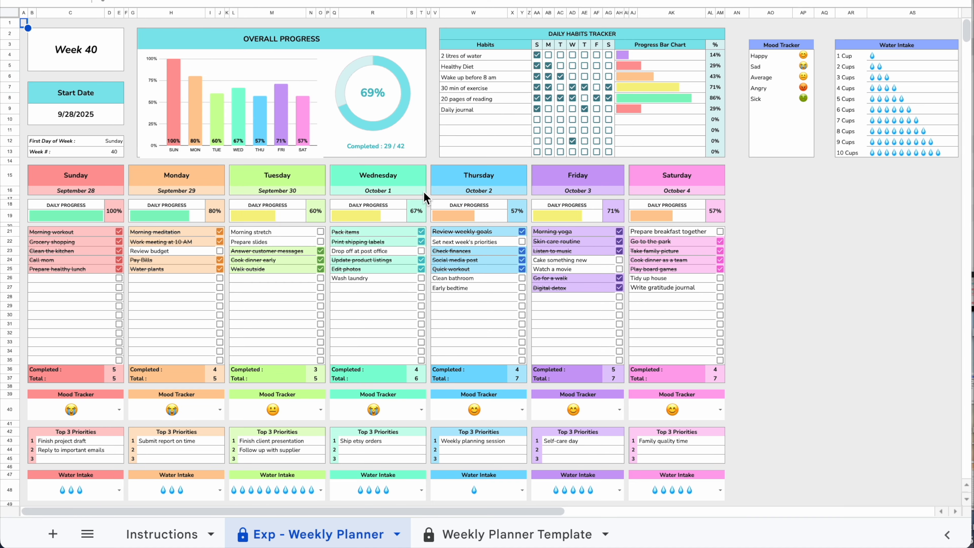
- Open the Weekly Planner Template sheet and look over its blank sections
{"action": "left_click", "coordinate": [462, 531]}
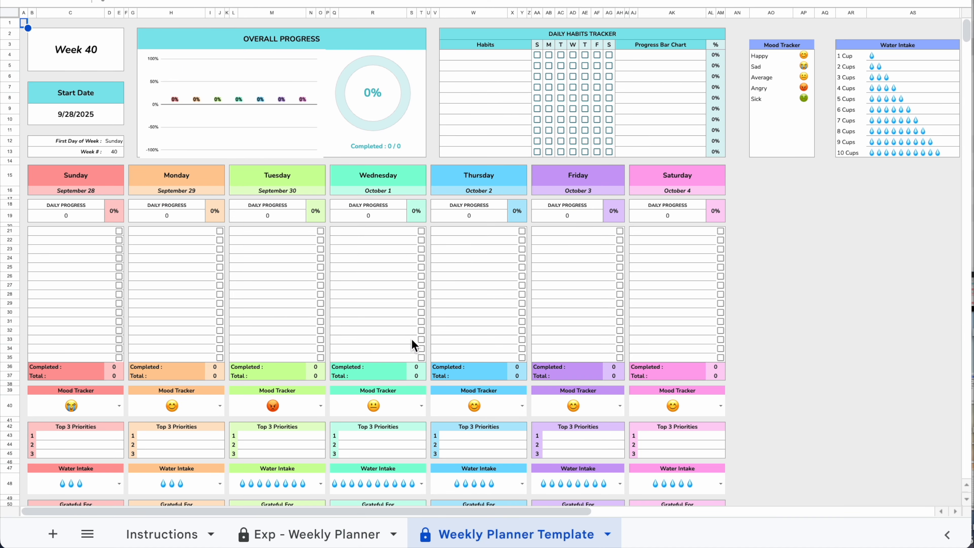
{"action": "scroll", "coordinate": [414, 272], "scroll_direction": "down", "scroll_amount": 10}
{"action": "scroll", "coordinate": [417, 275], "scroll_direction": "up", "scroll_amount": 10}
{"action": "left_click", "coordinate": [134, 64]}
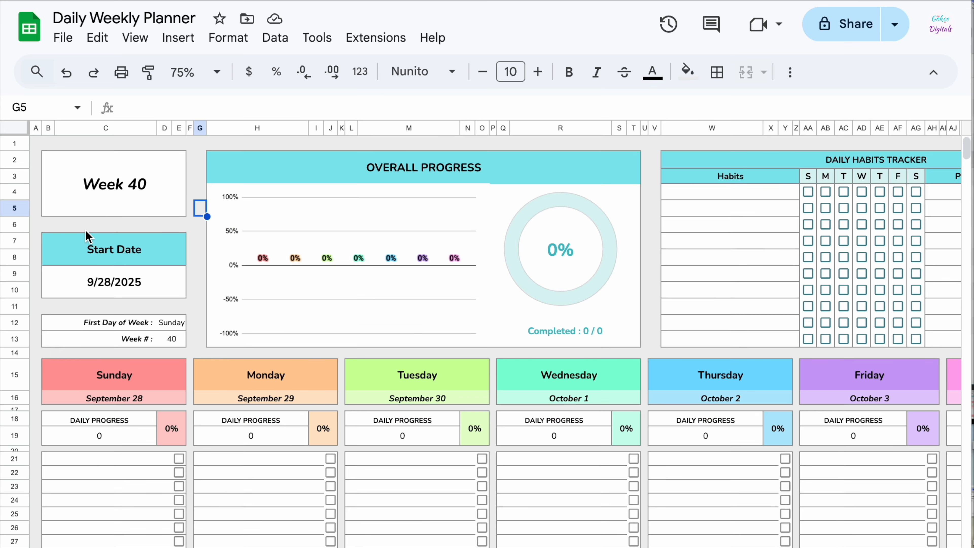
- Check the available time zones in the spreadsheet settings and save with United States locale and (GMT+03:00) Istanbul
{"action": "left_click", "coordinate": [60, 43]}
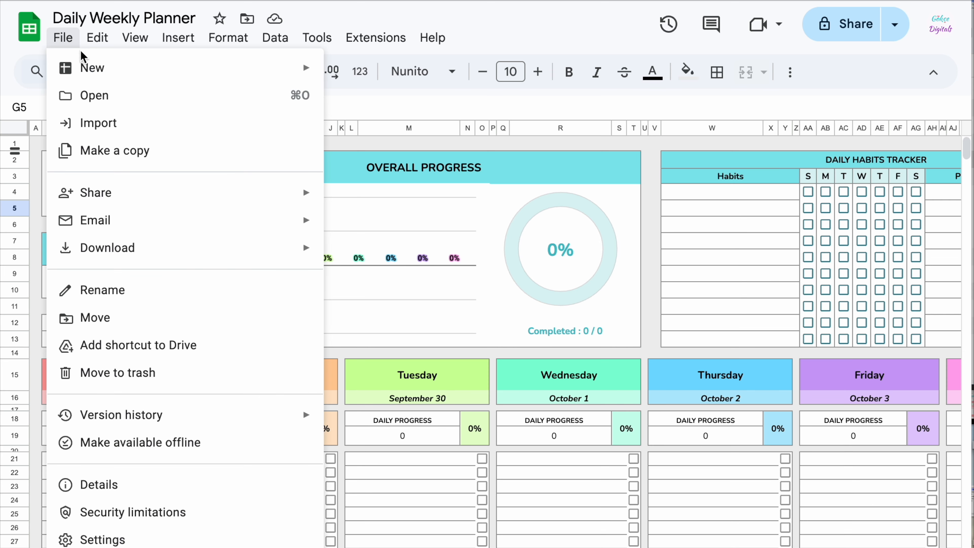
{"action": "left_click", "coordinate": [82, 541]}
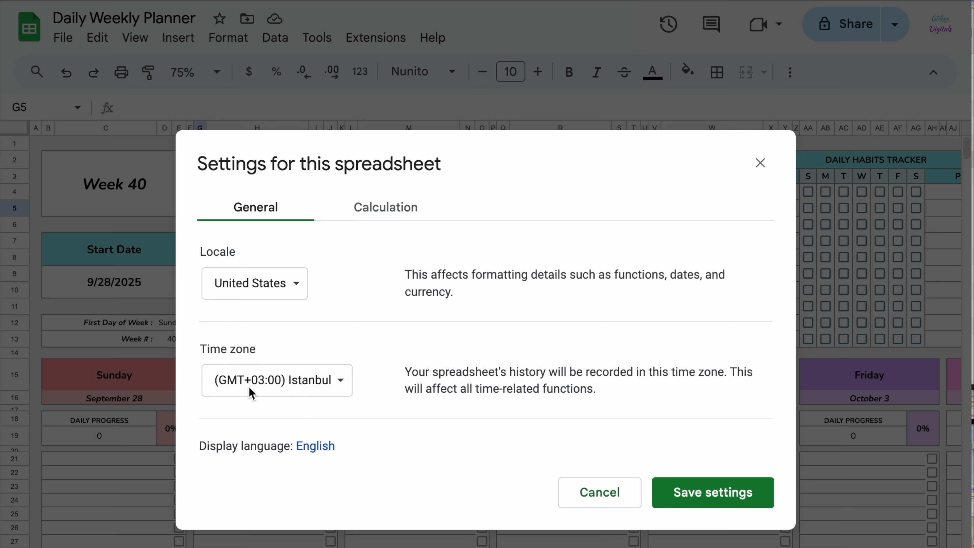
{"action": "left_click", "coordinate": [332, 379]}
{"action": "scroll", "coordinate": [342, 320], "scroll_direction": "up", "scroll_amount": 20}
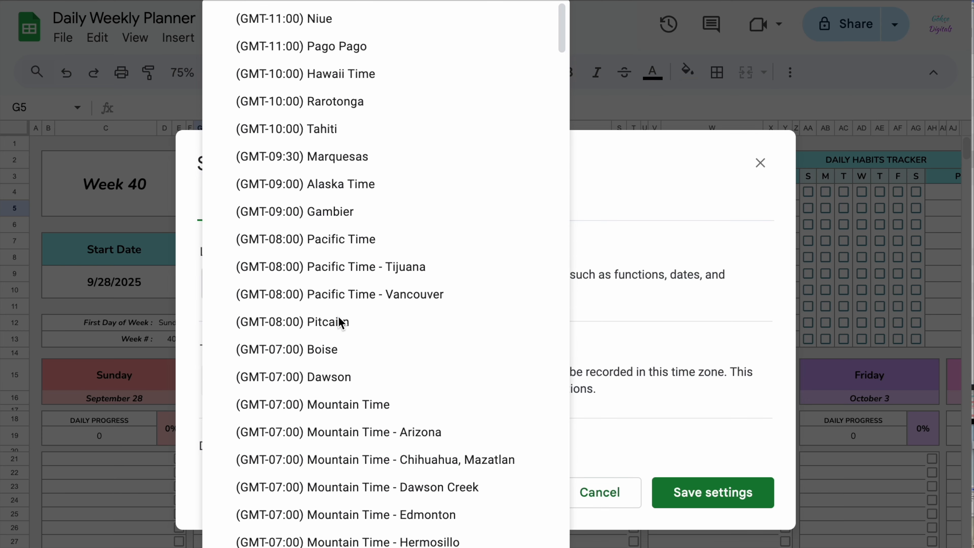
{"action": "scroll", "coordinate": [389, 268], "scroll_direction": "down", "scroll_amount": 20}
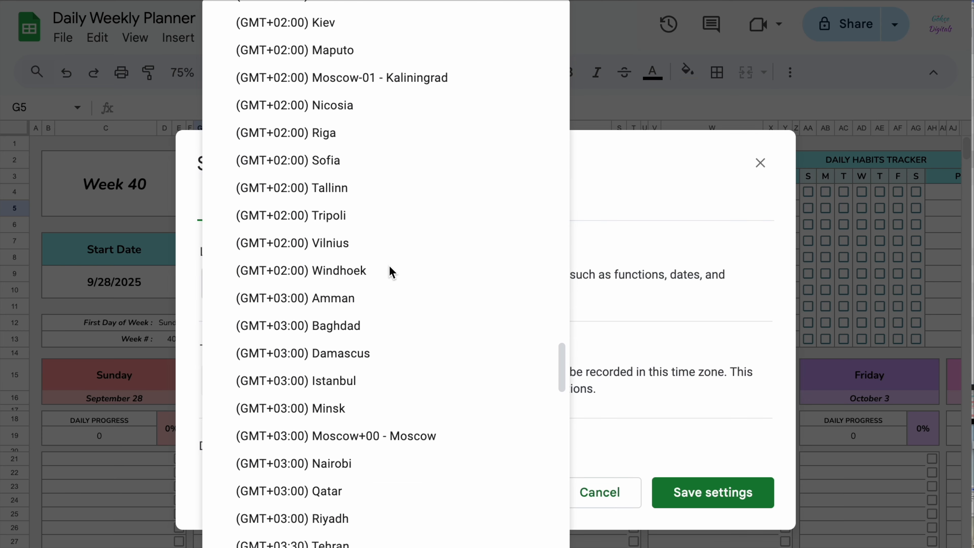
{"action": "left_click", "coordinate": [685, 485]}
{"action": "left_click", "coordinate": [709, 495]}
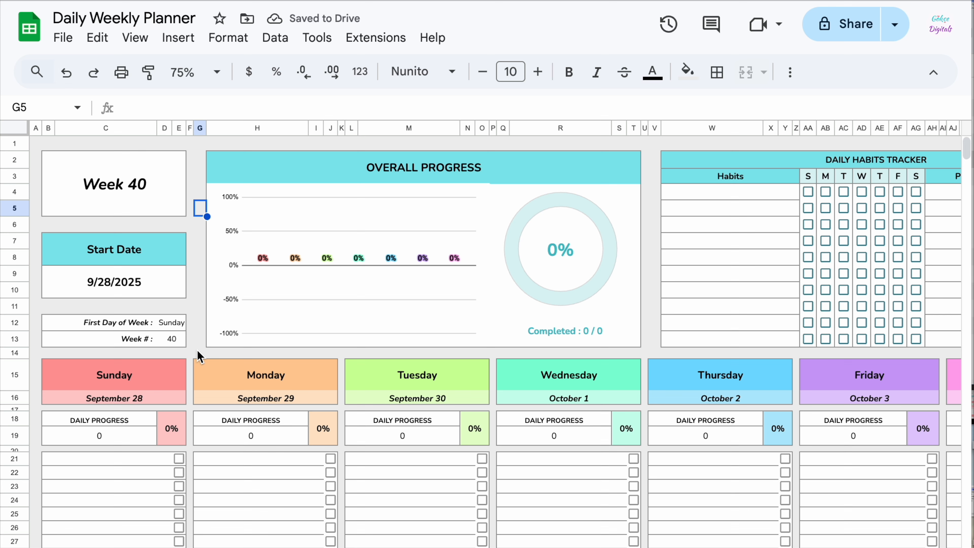
- Try Monday as the First Day of Week, and return it to Sunday
{"action": "left_click", "coordinate": [176, 324]}
{"action": "left_click_drag", "start_coordinate": [130, 329], "coordinate": [171, 324]}
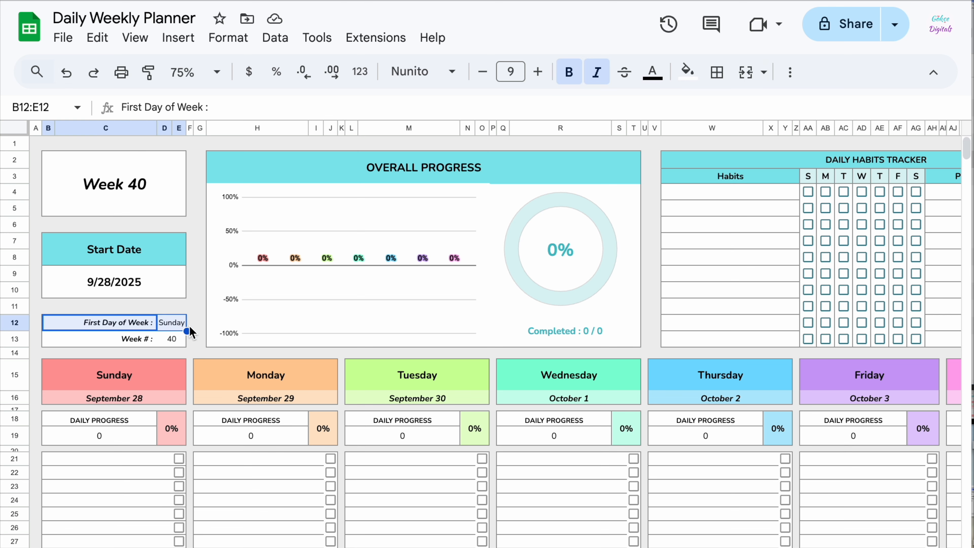
{"action": "left_click", "coordinate": [190, 327]}
{"action": "double_click", "coordinate": [175, 323]}
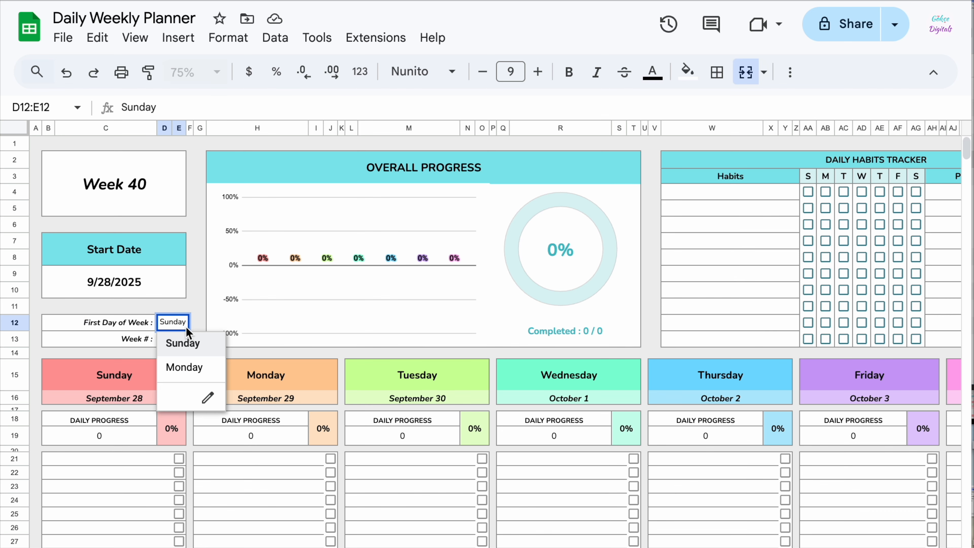
{"action": "left_click", "coordinate": [185, 374]}
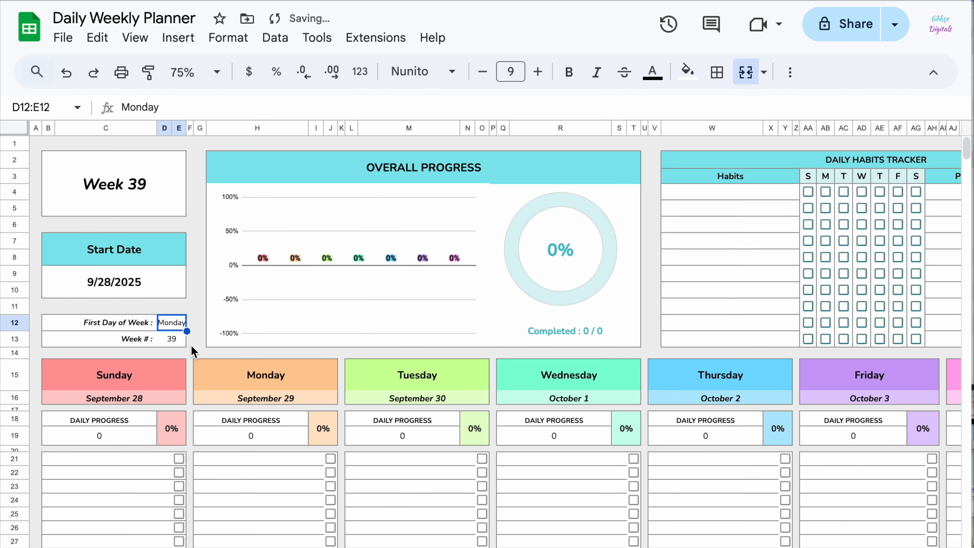
{"action": "left_click", "coordinate": [200, 340]}
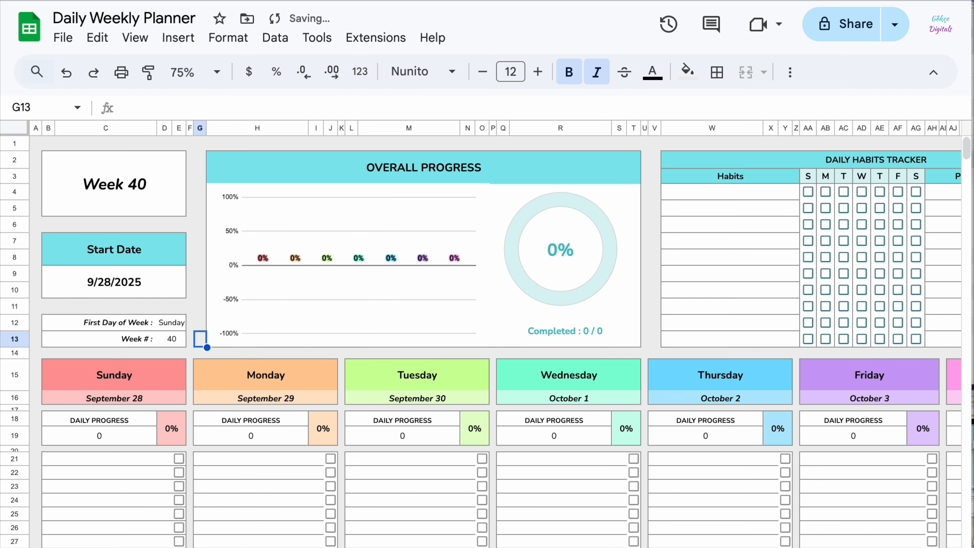
- Add the mood "Excited" below Sick in the Mood Tracker list
{"action": "scroll", "coordinate": [200, 340], "scroll_direction": "right", "scroll_amount": 2}
{"action": "scroll", "coordinate": [494, 338], "scroll_direction": "right", "scroll_amount": 10}
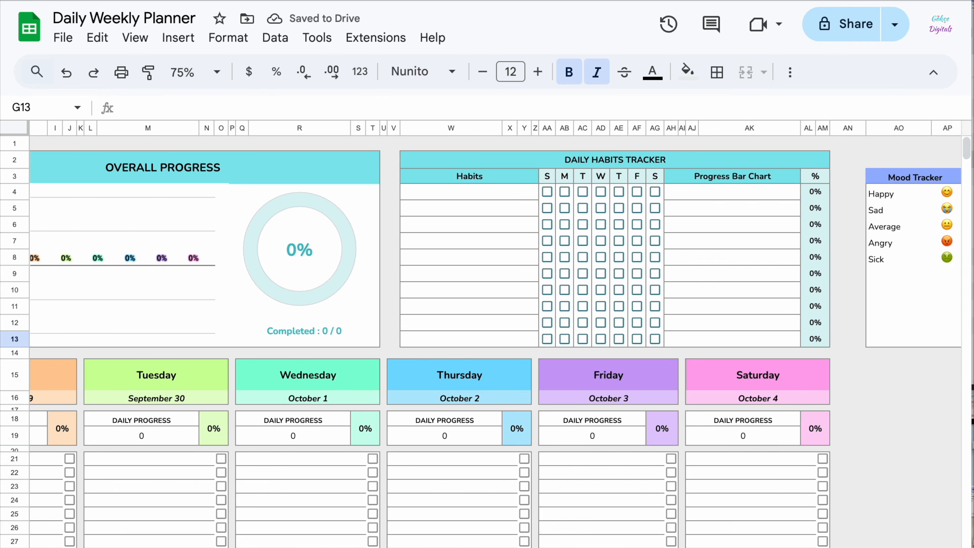
{"action": "scroll", "coordinate": [495, 338], "scroll_direction": "right", "scroll_amount": 2}
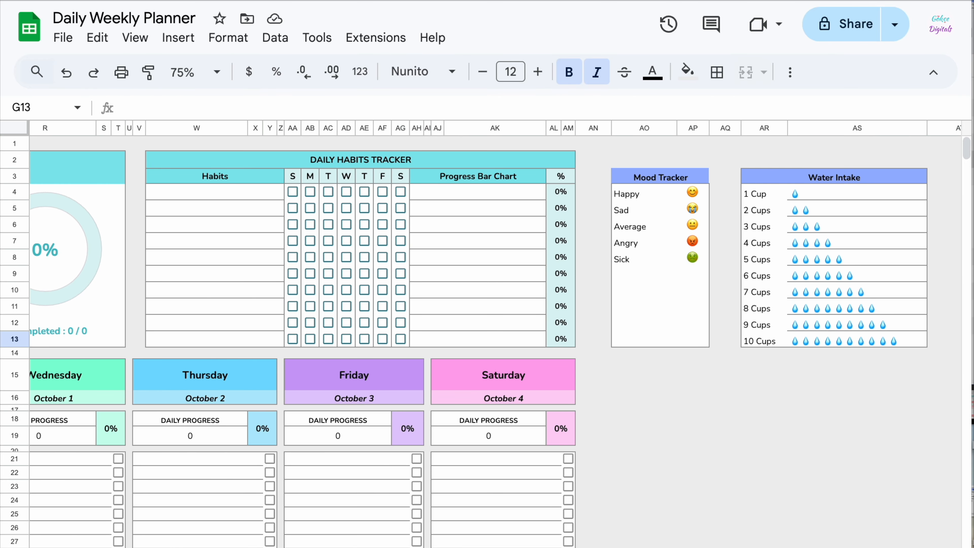
{"action": "left_click", "coordinate": [630, 273]}
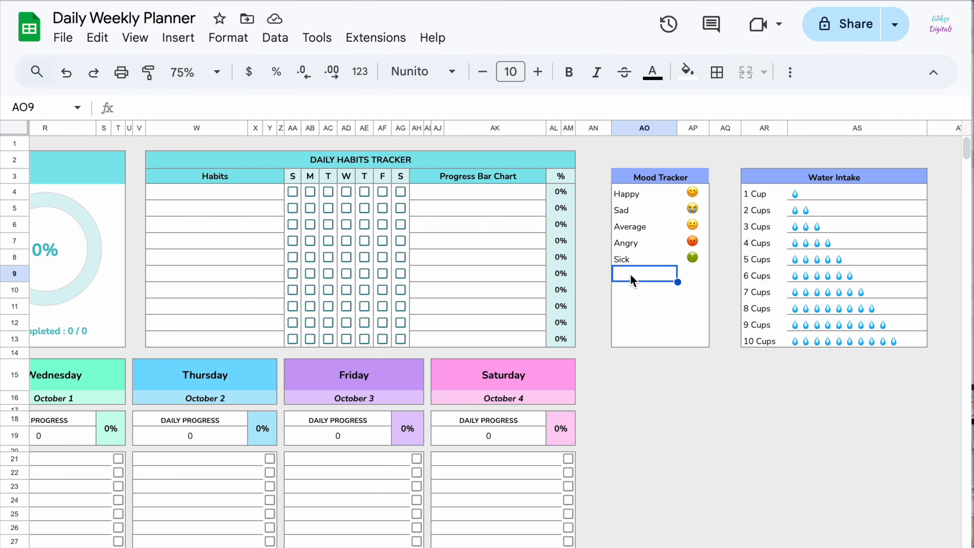
{"action": "left_click_drag", "start_coordinate": [632, 196], "coordinate": [701, 348]}
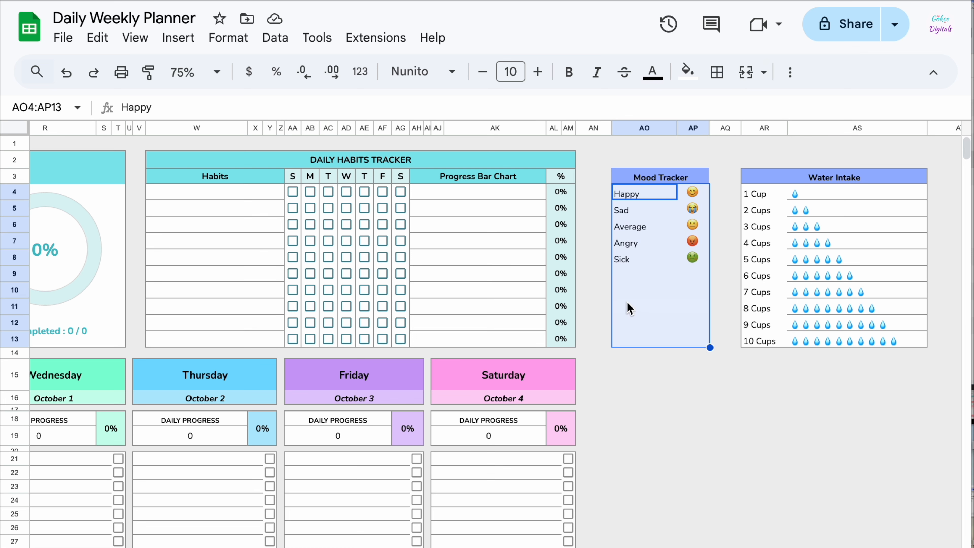
{"action": "left_click", "coordinate": [630, 307]}
{"action": "left_click", "coordinate": [631, 280]}
{"action": "type", "text": "Excited"}
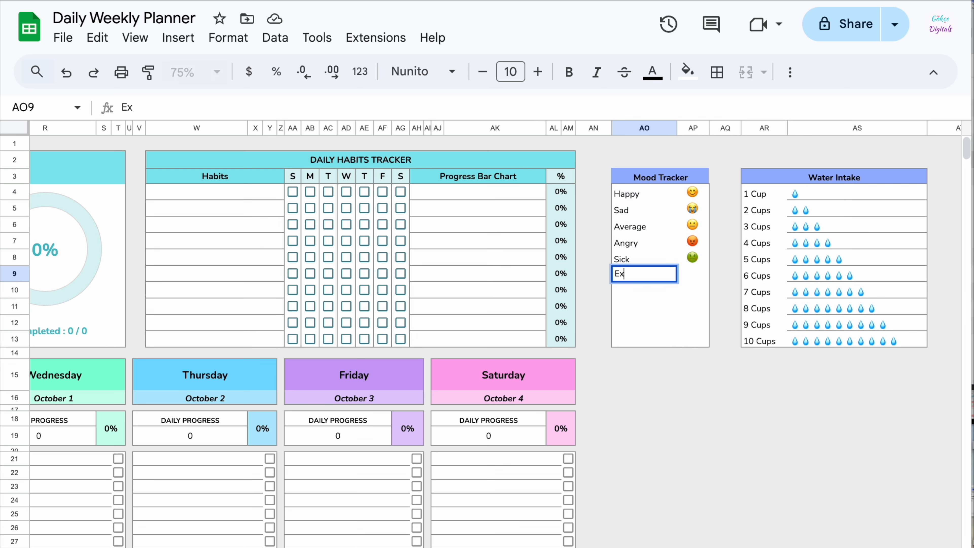
{"action": "left_click", "coordinate": [654, 386]}
- Insert the star-struck smiley emoji beside Excited in the Mood Tracker list
{"action": "left_click", "coordinate": [696, 284]}
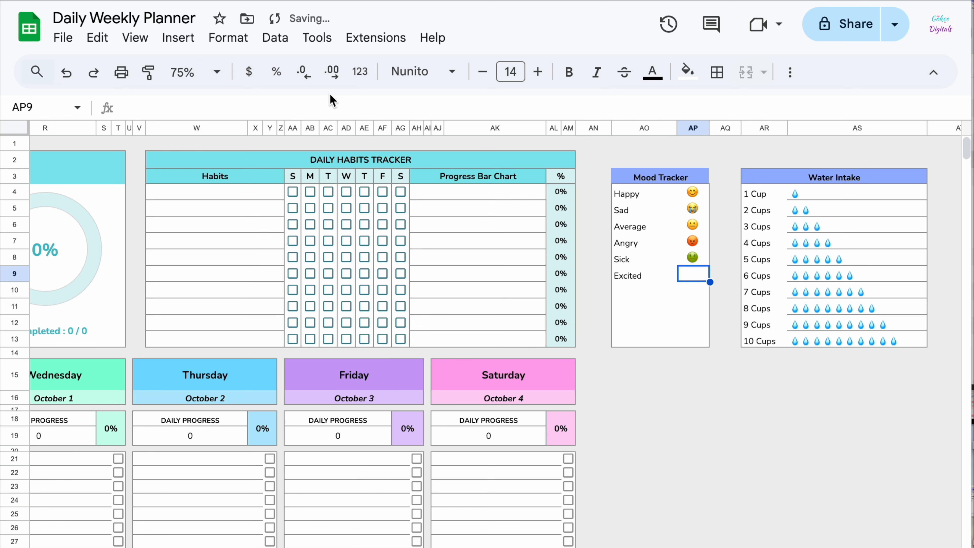
{"action": "left_click", "coordinate": [188, 41]}
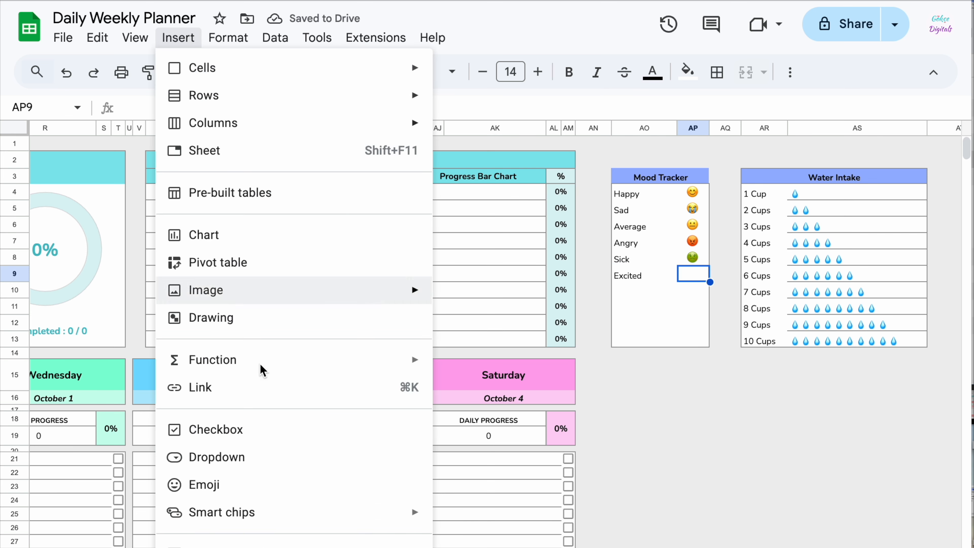
{"action": "left_click", "coordinate": [227, 490]}
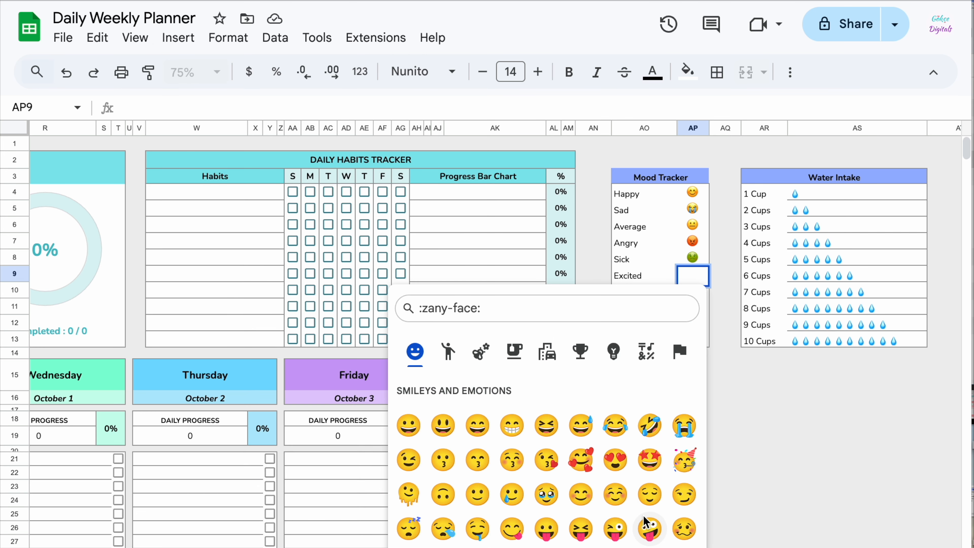
{"action": "left_click", "coordinate": [649, 460]}
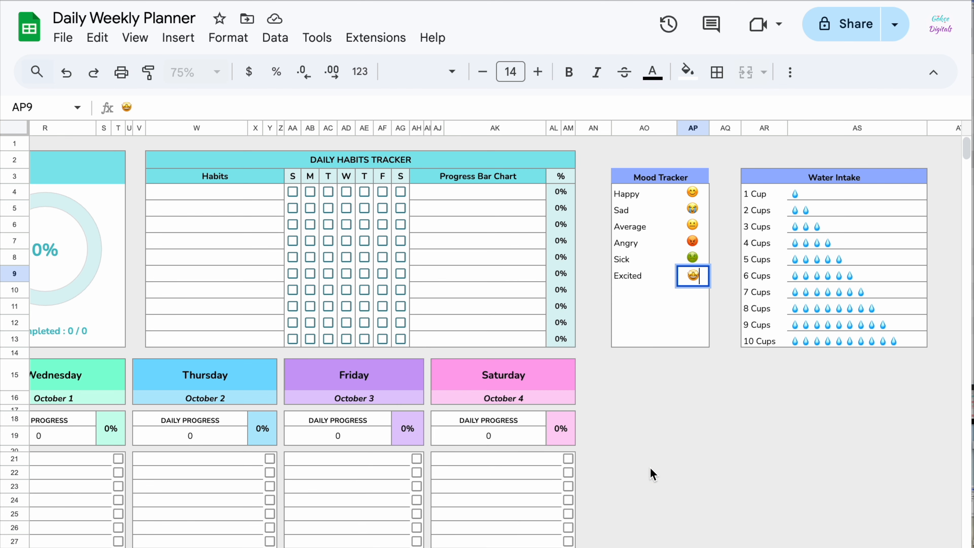
- Add the mood "Tired" below Excited in the Mood Tracker list and insert the weary face emoji beside it
{"action": "left_click", "coordinate": [633, 294]}
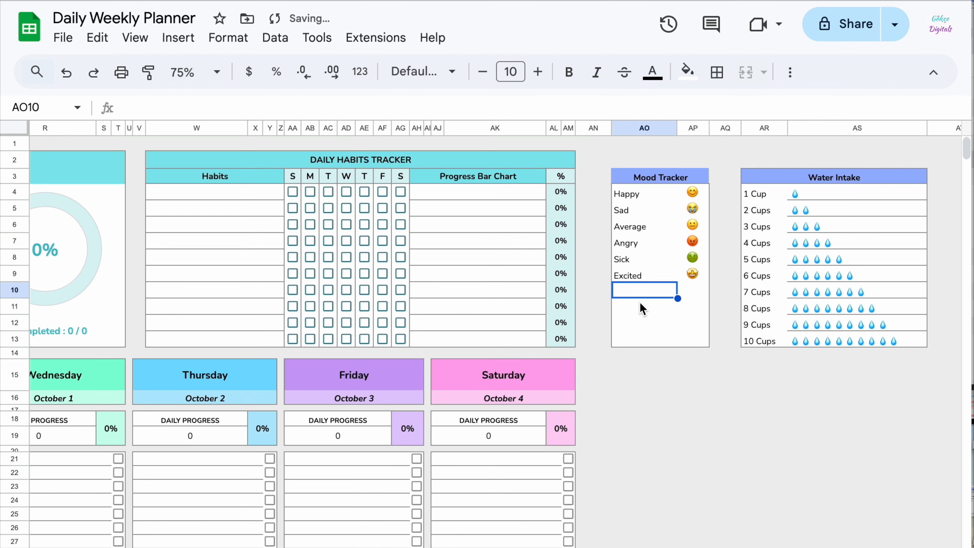
{"action": "type", "text": "Tired"}
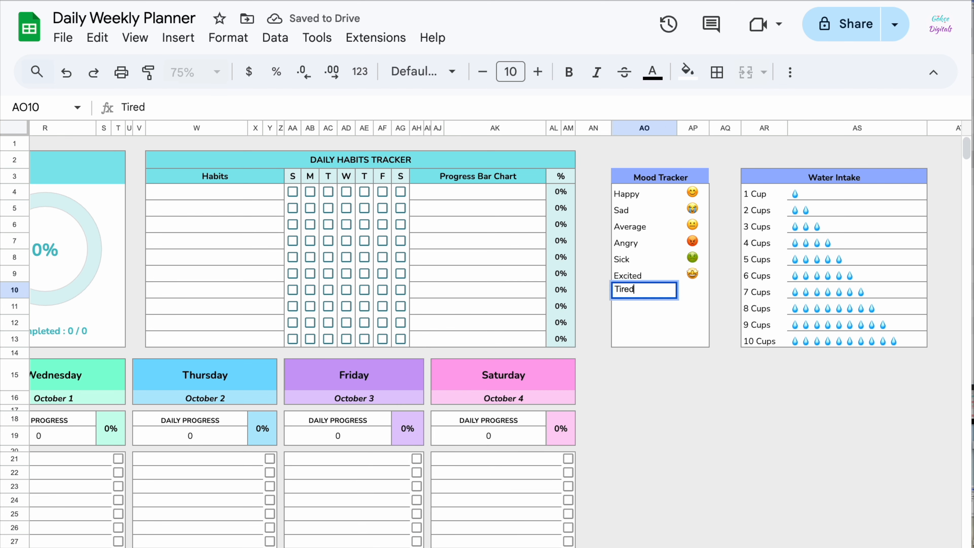
{"action": "key", "text": "Tab"}
{"action": "left_click", "coordinate": [178, 37]}
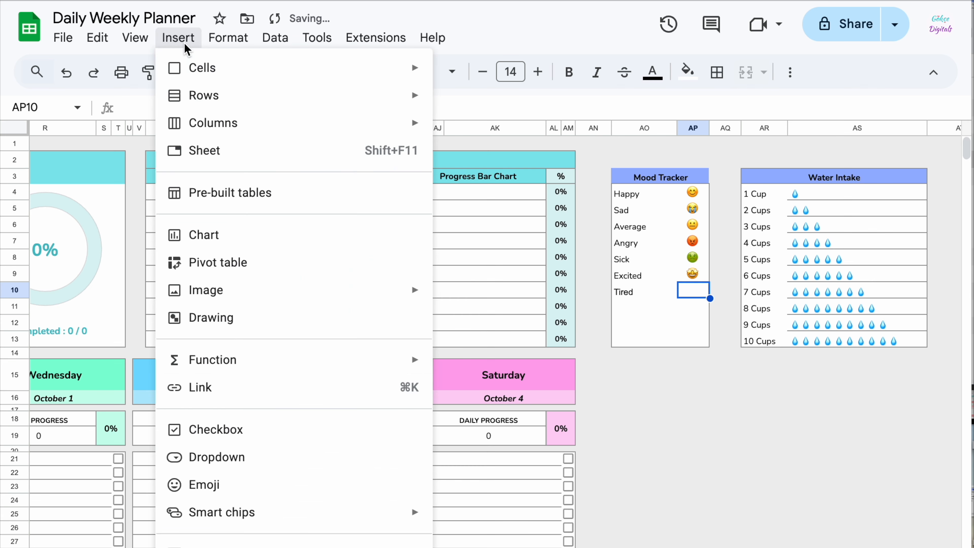
{"action": "left_click", "coordinate": [224, 484]}
{"action": "scroll", "coordinate": [650, 429], "scroll_direction": "down", "scroll_amount": 3}
{"action": "scroll", "coordinate": [684, 460], "scroll_direction": "down", "scroll_amount": 1}
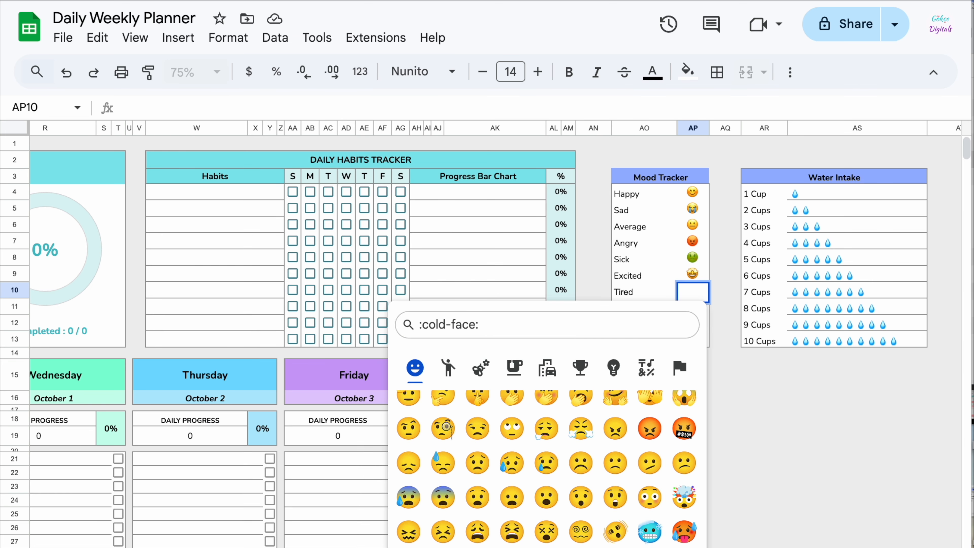
{"action": "left_click", "coordinate": [479, 532]}
{"action": "left_click", "coordinate": [709, 403]}
- Try the cup-with-straw emoji as the 1 Cup symbol in the Water Intake list, and restore the water drop
{"action": "left_click_drag", "start_coordinate": [821, 193], "coordinate": [839, 338]}
{"action": "left_click", "coordinate": [813, 197]}
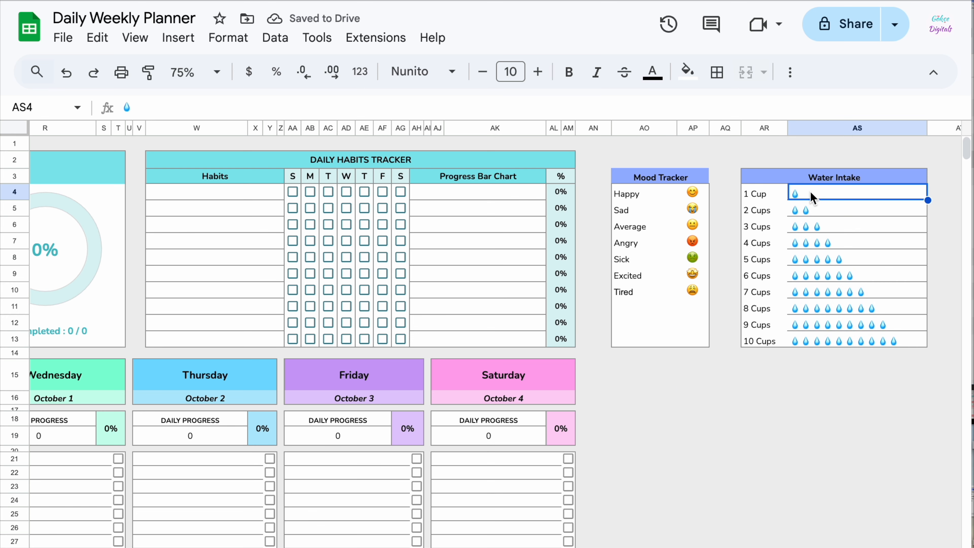
{"action": "key", "text": "super+z"}
{"action": "left_click", "coordinate": [178, 38]}
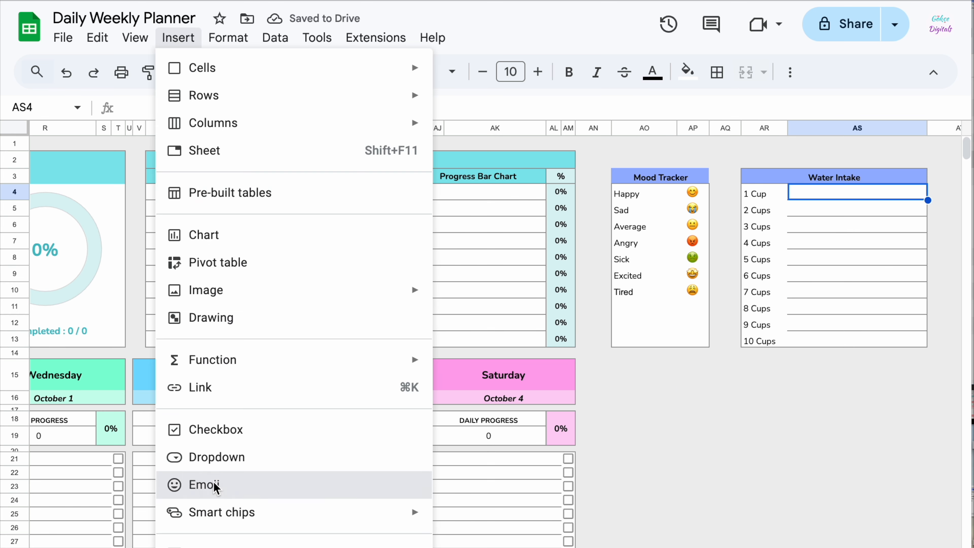
{"action": "left_click", "coordinate": [202, 483]}
{"action": "left_click", "coordinate": [730, 265]}
{"action": "scroll", "coordinate": [824, 403], "scroll_direction": "down", "scroll_amount": 3}
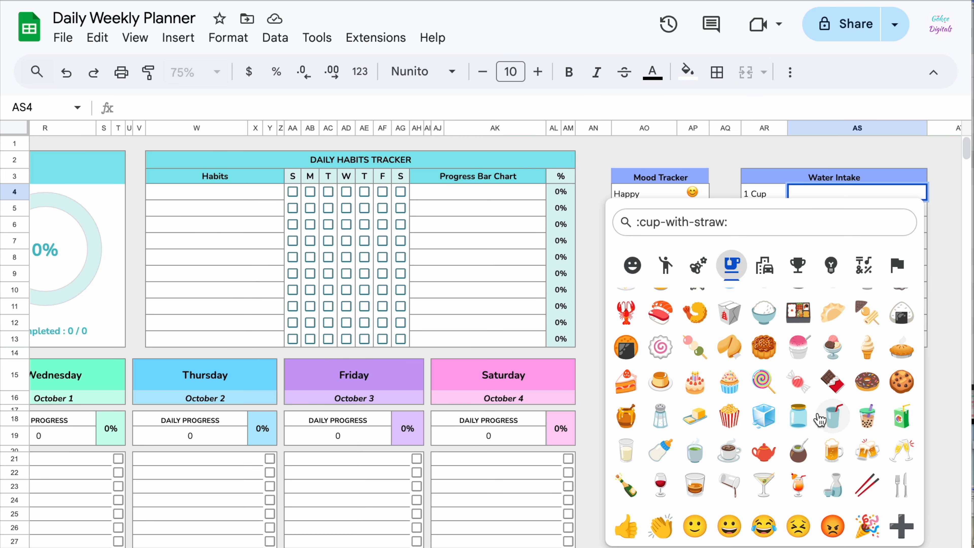
{"action": "left_click", "coordinate": [834, 398]}
{"action": "key", "text": "Return"}
{"action": "left_click_drag", "start_coordinate": [845, 195], "coordinate": [745, 353]}
{"action": "left_click", "coordinate": [793, 427]}
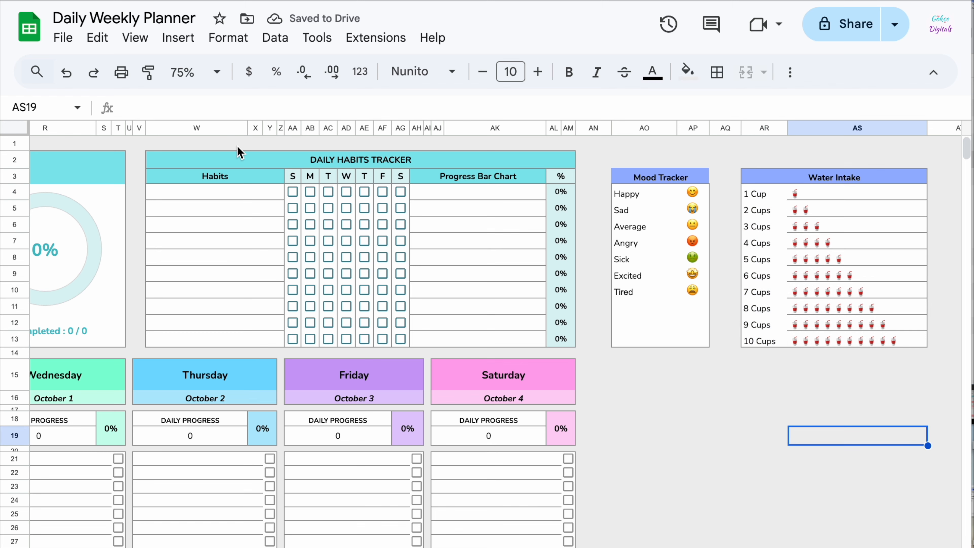
{"action": "key", "text": "ctrl+z"}
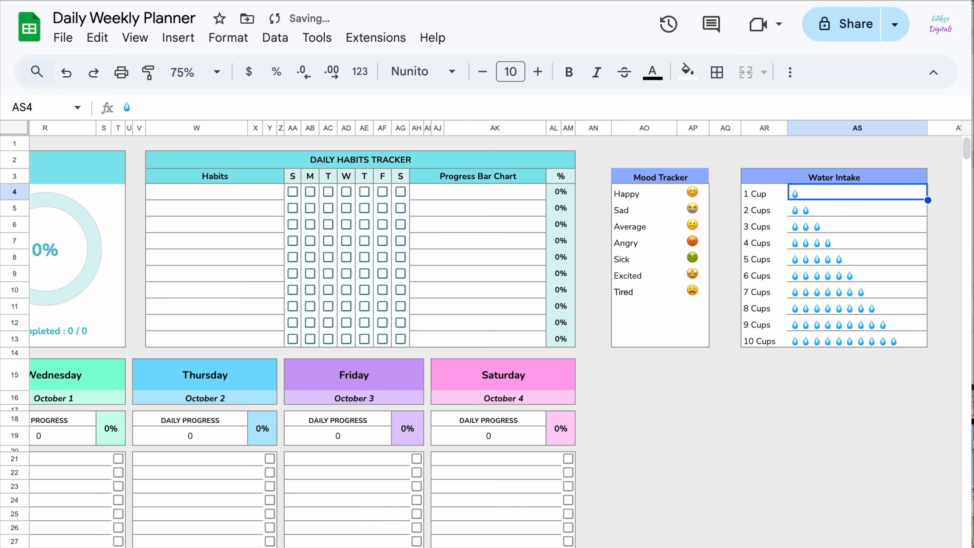
- Duplicate the Weekly Planner Template sheet and rename the copy Week 40
{"action": "scroll", "coordinate": [268, 441], "scroll_direction": "left", "scroll_amount": 10}
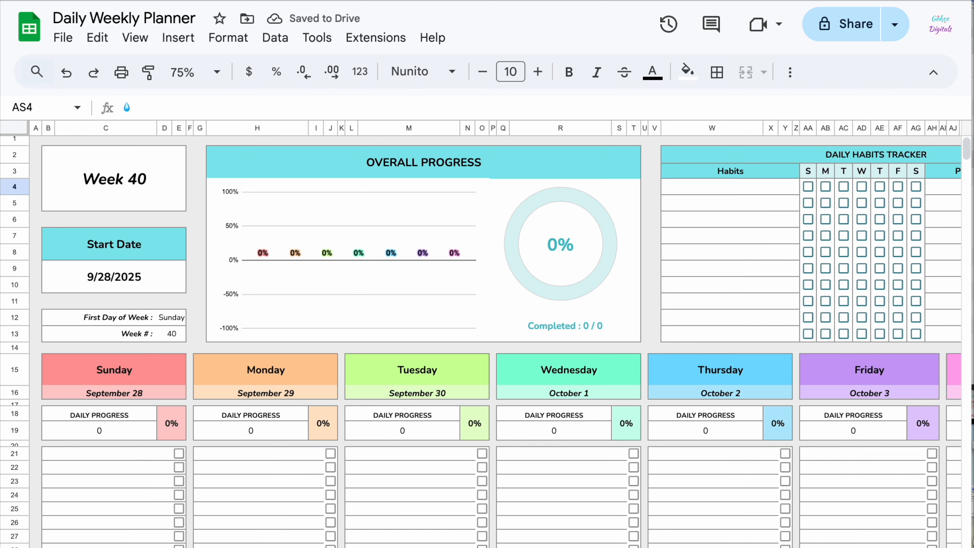
{"action": "scroll", "coordinate": [244, 514], "scroll_direction": "down", "scroll_amount": 2}
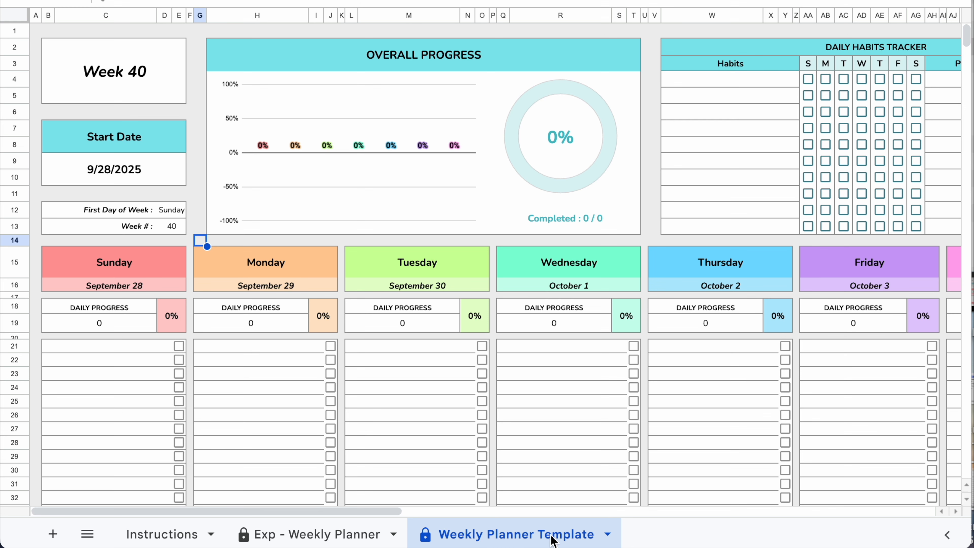
{"action": "left_click", "coordinate": [608, 534]}
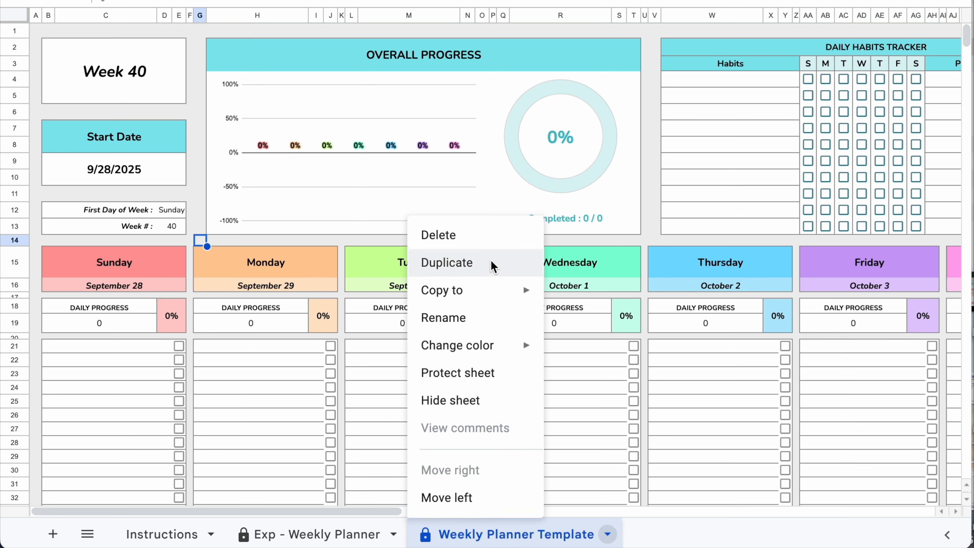
{"action": "left_click", "coordinate": [461, 266]}
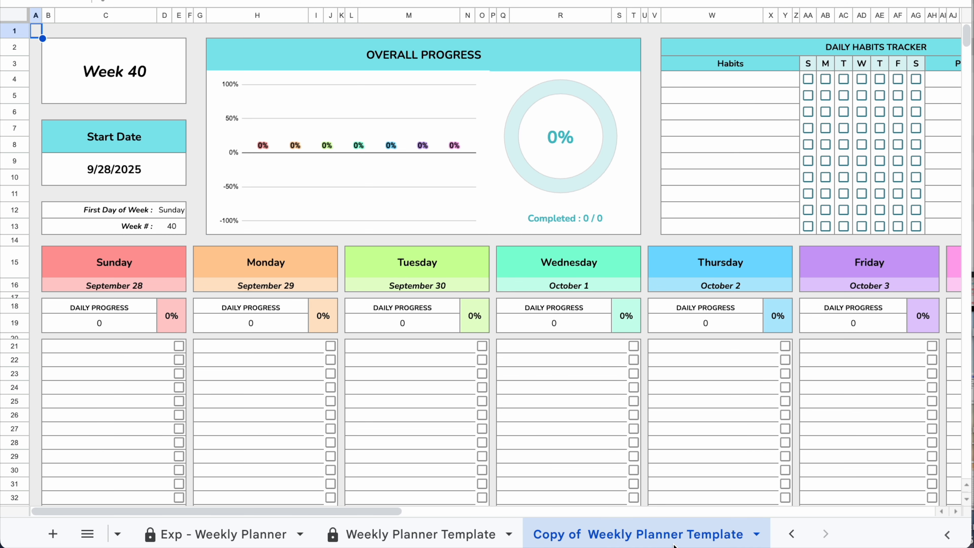
{"action": "double_click", "coordinate": [686, 537]}
{"action": "type", "text": "Week 40"}
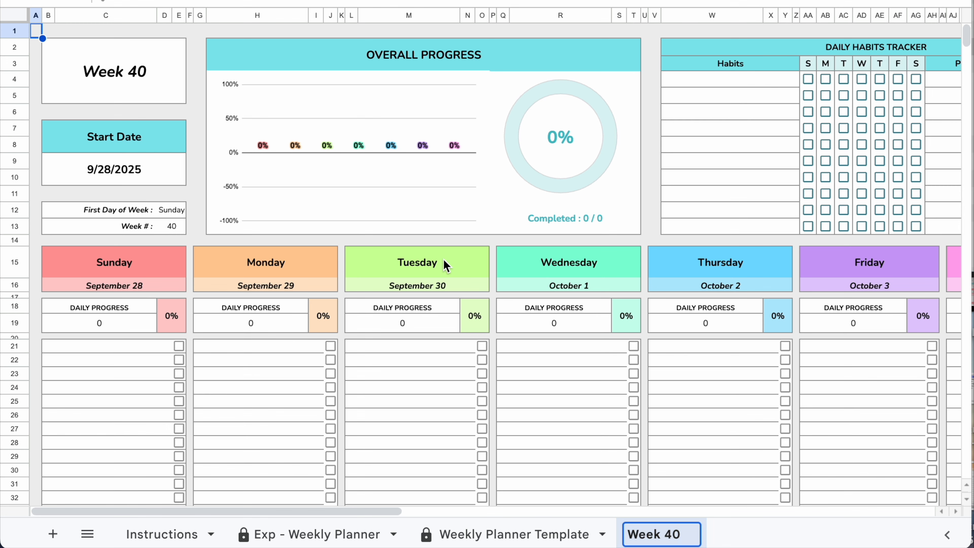
{"action": "left_click", "coordinate": [458, 241]}
{"action": "key", "text": "ctrl+z"}
{"action": "double_click", "coordinate": [114, 169]}
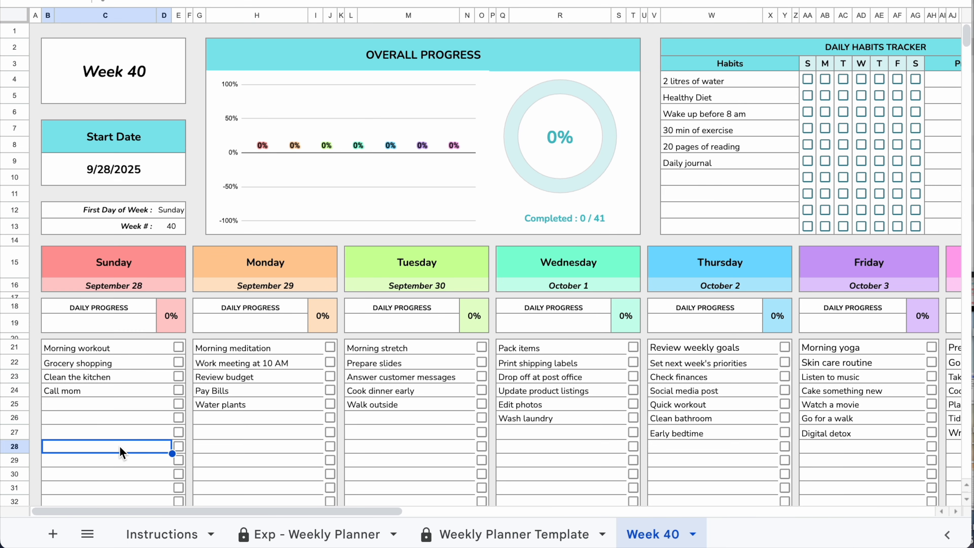
- Add the task "Prepare healthy lunch" below Call mom in Sunday's task list
{"action": "left_click", "coordinate": [131, 406]}
{"action": "type", "text": "Prepare healthy lu"}
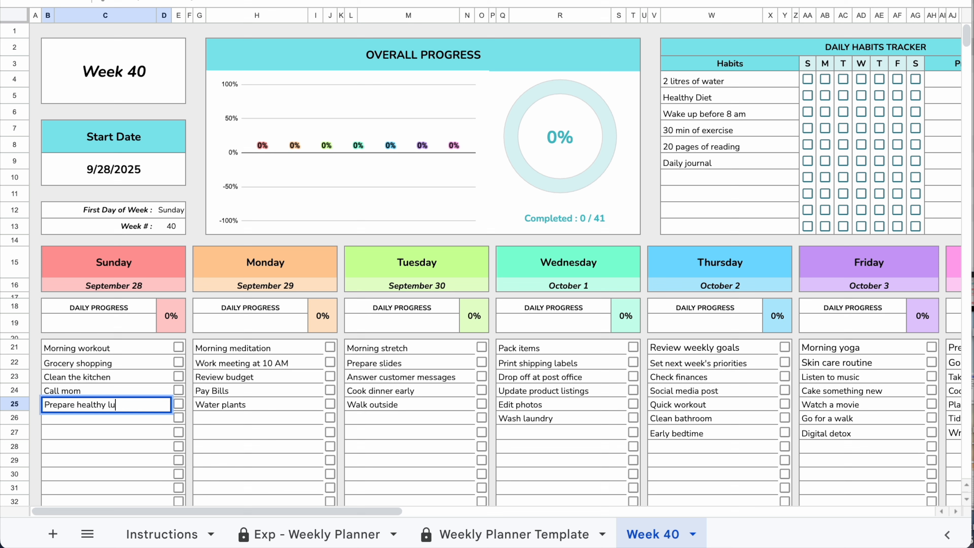
{"action": "type", "text": "nch"}
{"action": "key", "text": "Return"}
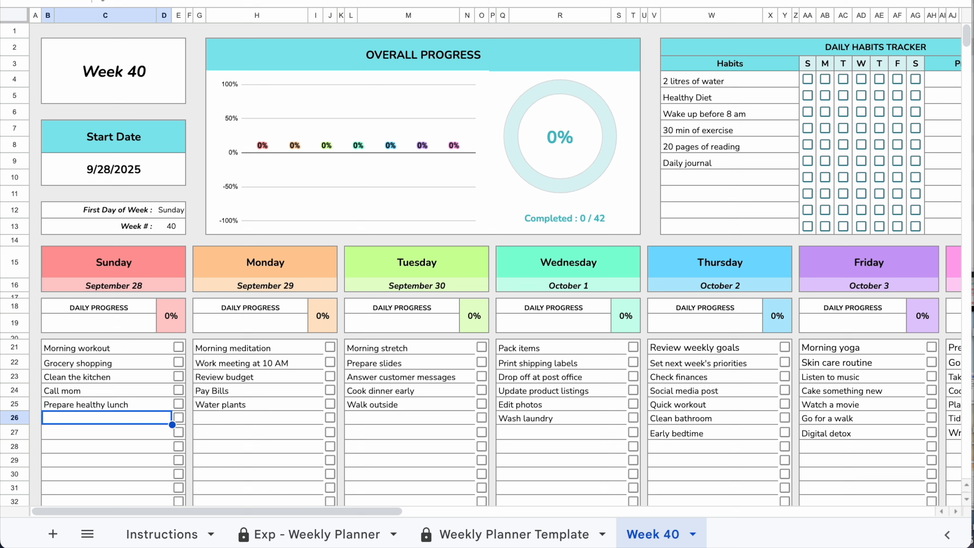
- Mark Morning workout, Grocery shopping, Clean the kitchen and Prepare healthy lunch as done in Sunday's task list
{"action": "left_click_drag", "start_coordinate": [128, 351], "coordinate": [916, 462]}
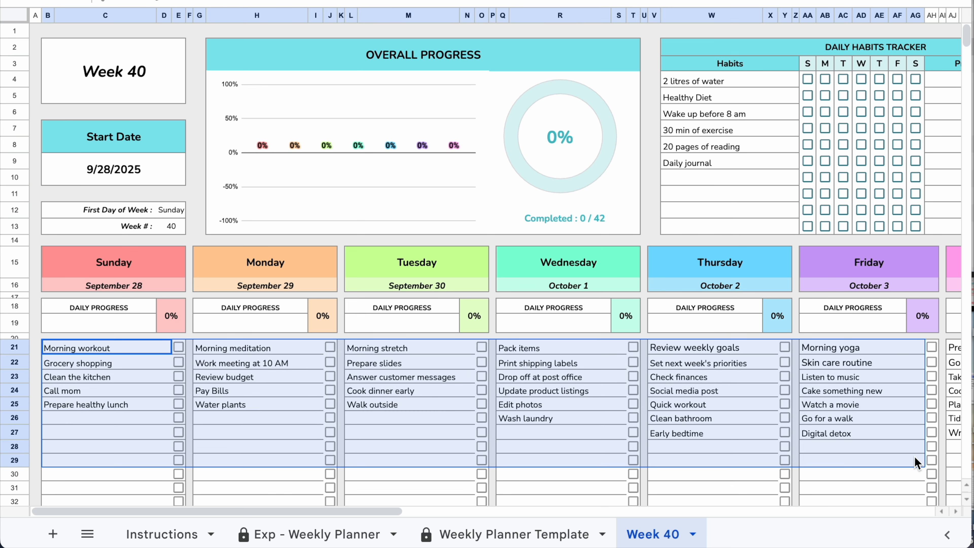
{"action": "left_click_drag", "start_coordinate": [725, 78], "coordinate": [885, 215]}
{"action": "left_click", "coordinate": [178, 347]}
{"action": "left_click", "coordinate": [178, 362]}
{"action": "left_click", "coordinate": [178, 377]}
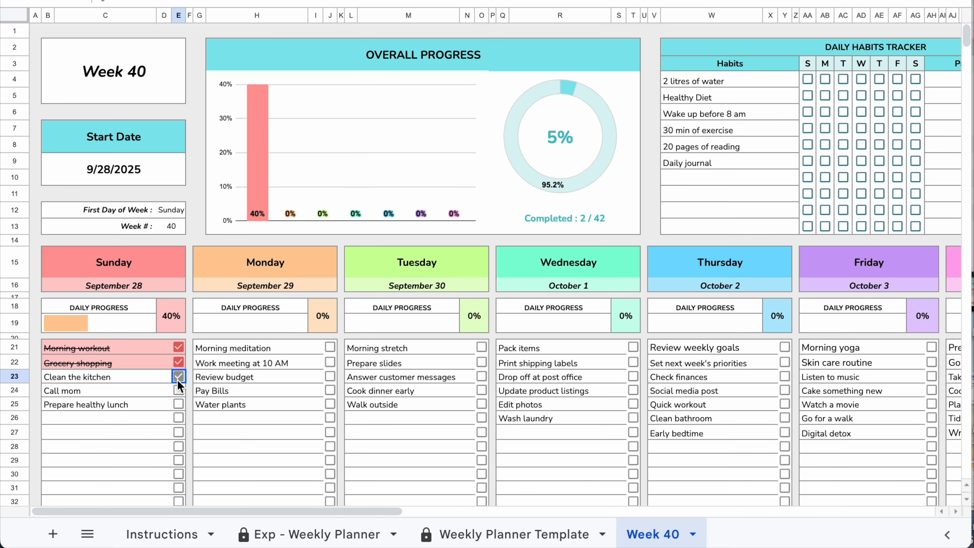
{"action": "left_click", "coordinate": [178, 404]}
- Mark Monday's Morning meditation, Review budget and Pay Bills tasks as done, plus Tuesday's tasks from Morning stretch through Walk outside
{"action": "left_click", "coordinate": [330, 347]}
{"action": "left_click", "coordinate": [329, 377]}
{"action": "left_click", "coordinate": [329, 390]}
{"action": "left_click", "coordinate": [482, 347]}
{"action": "left_click_drag", "start_coordinate": [481, 347], "coordinate": [481, 403]}
{"action": "key", "text": "space"}
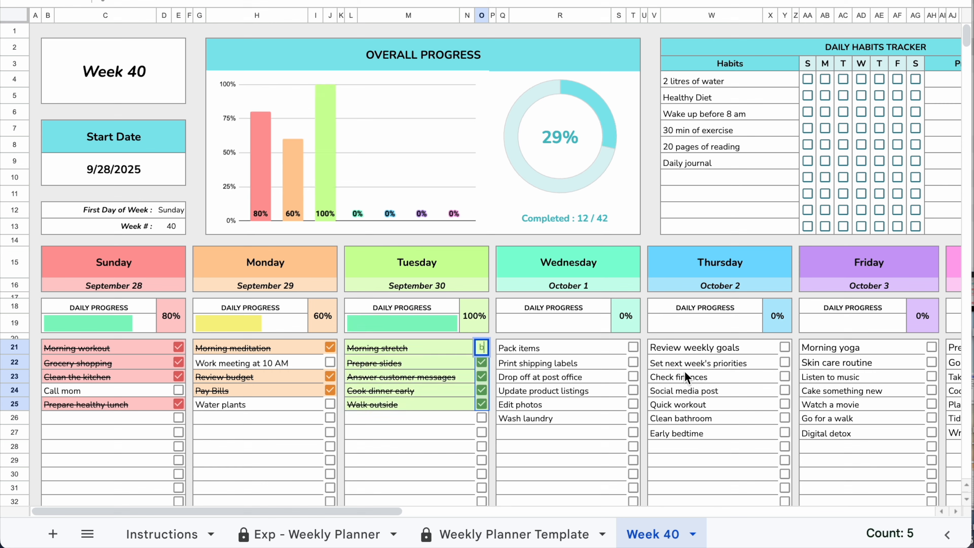
- Mark Print shipping labels, Drop off at post office and Wash laundry as done in Wednesday's task list
{"action": "left_click", "coordinate": [633, 361]}
{"action": "left_click", "coordinate": [633, 376]}
{"action": "left_click", "coordinate": [632, 418]}
- Mark Review weekly goals, Check finances, Quick workout and Clean bathroom as done in Thursday's task list
{"action": "left_click", "coordinate": [785, 347]}
{"action": "left_click", "coordinate": [785, 376]}
{"action": "left_click", "coordinate": [785, 404]}
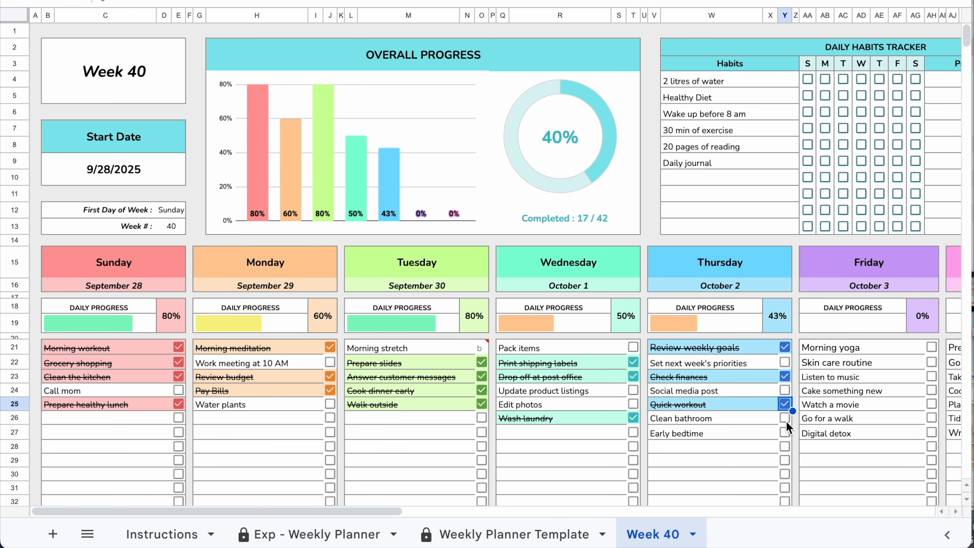
{"action": "left_click", "coordinate": [785, 418]}
- Mark Morning yoga, Cake something new and Digital detox as done in Friday's task list
{"action": "left_click", "coordinate": [931, 346]}
{"action": "left_click", "coordinate": [931, 390]}
{"action": "left_click", "coordinate": [931, 432]}
- Mark Prepare breakfast together, Go to the park, Play board games and Write gratitude journal as done in Saturday's task list
{"action": "left_click_drag", "start_coordinate": [383, 511], "coordinate": [519, 511]}
{"action": "left_click", "coordinate": [743, 346]}
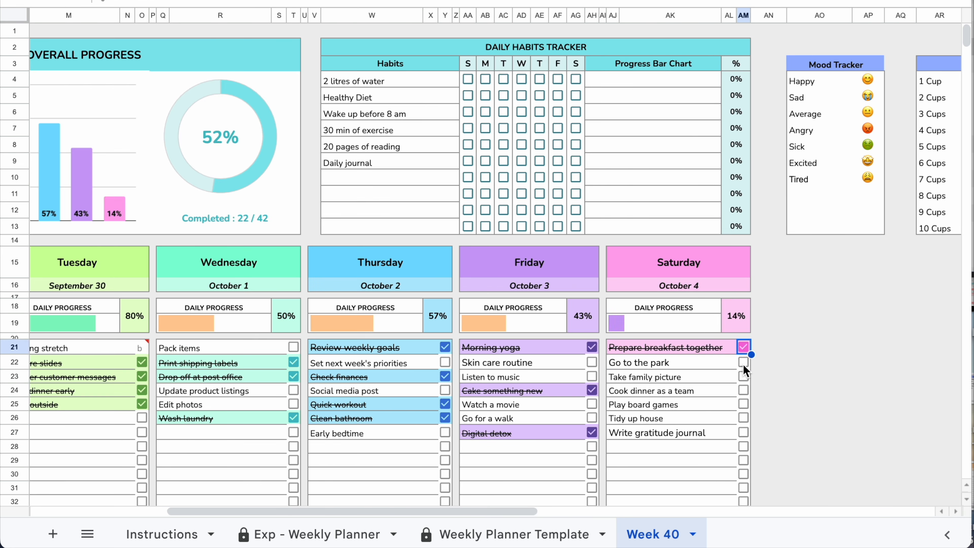
{"action": "left_click", "coordinate": [743, 361]}
{"action": "left_click", "coordinate": [743, 404]}
{"action": "left_click", "coordinate": [743, 432]}
- In the Daily Habits Tracker, check 2 litres of water for Sunday, Healthy Diet for Sunday and Monday, and Wake up before 8 am for Sunday through Tuesday
{"action": "left_click_drag", "start_coordinate": [384, 511], "coordinate": [248, 511]}
{"action": "left_click", "coordinate": [808, 79]}
{"action": "left_click", "coordinate": [826, 95]}
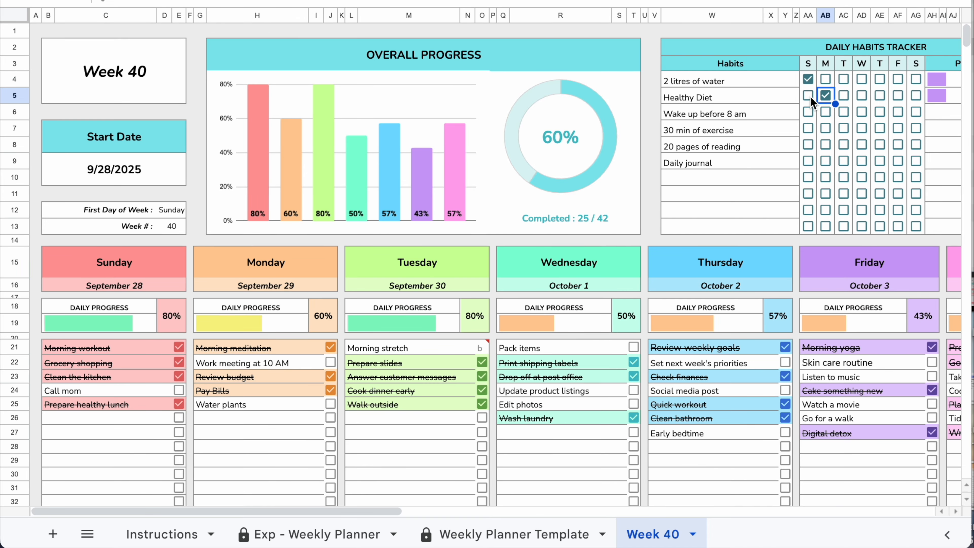
{"action": "left_click", "coordinate": [808, 95]}
{"action": "left_click", "coordinate": [808, 111]}
{"action": "left_click", "coordinate": [825, 112]}
{"action": "left_click_drag", "start_coordinate": [402, 513], "coordinate": [473, 512]}
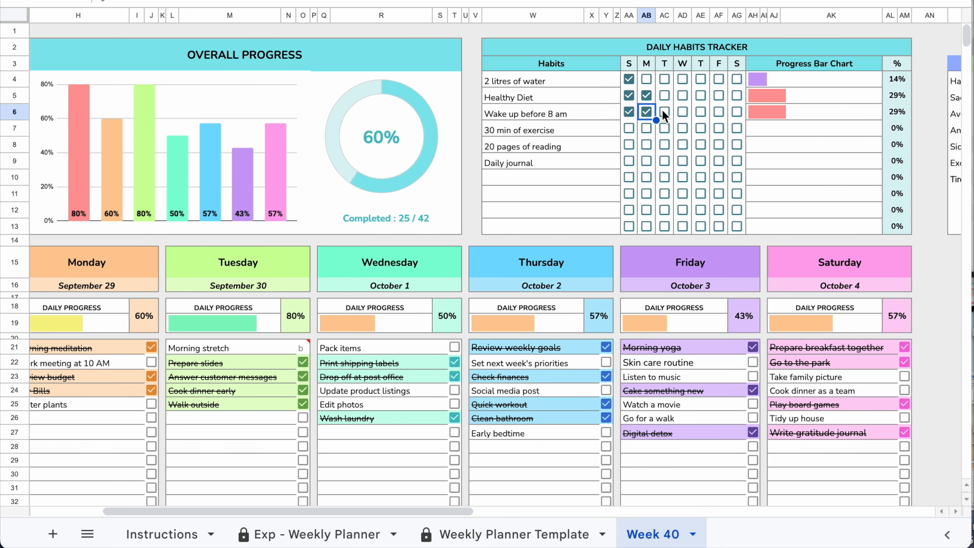
{"action": "left_click", "coordinate": [664, 112]}
- Check the 30 min of exercise habit for Sunday through Thursday in the Daily Habits Tracker
{"action": "left_click", "coordinate": [629, 128]}
{"action": "left_click", "coordinate": [647, 128]}
{"action": "left_click", "coordinate": [664, 128]}
{"action": "left_click", "coordinate": [682, 128]}
{"action": "left_click", "coordinate": [700, 127]}
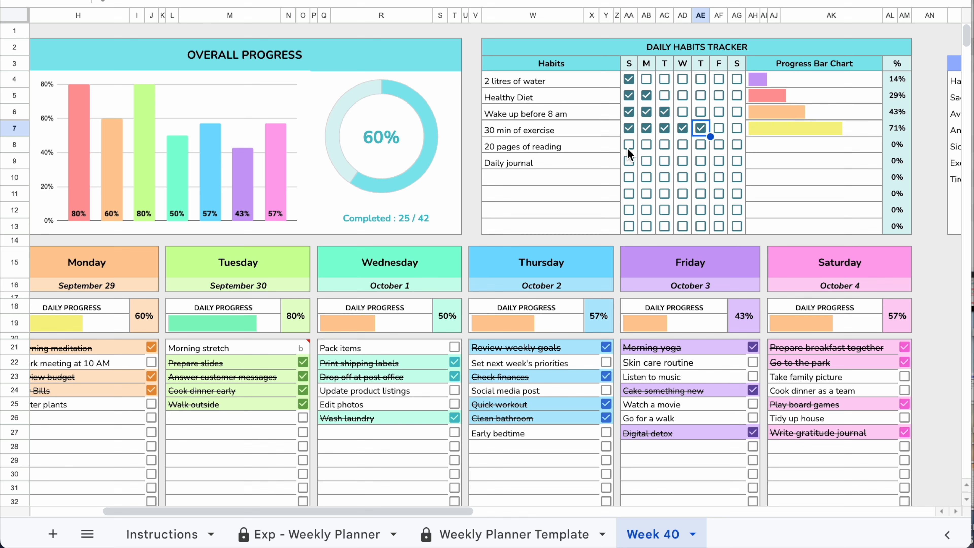
- Check the 20 pages of reading habit for all seven days in the Daily Habits Tracker
{"action": "left_click", "coordinate": [629, 144]}
{"action": "left_click", "coordinate": [646, 145]}
{"action": "left_click", "coordinate": [664, 144]}
{"action": "left_click", "coordinate": [682, 144]}
{"action": "left_click", "coordinate": [700, 145]}
{"action": "left_click", "coordinate": [719, 144]}
{"action": "left_click", "coordinate": [736, 144]}
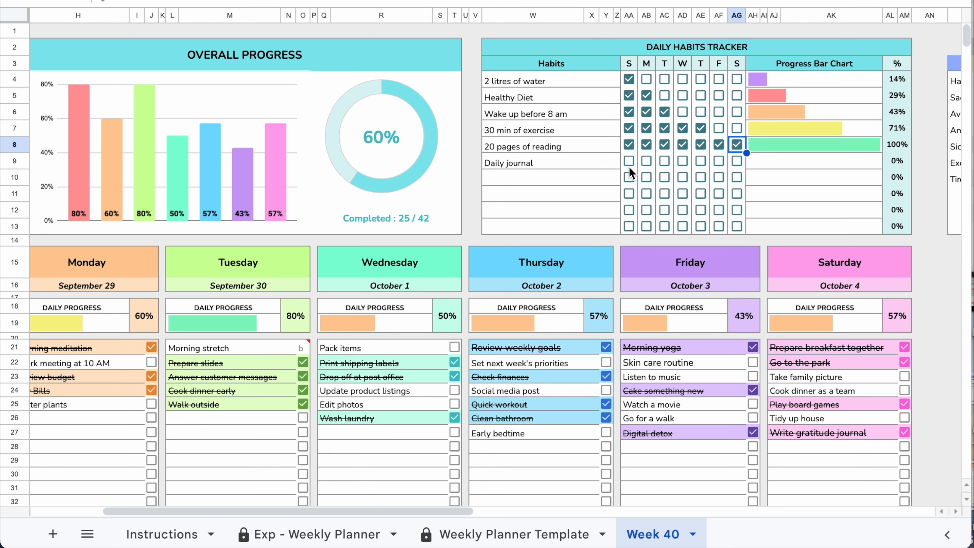
- Check the Daily journal habit for Sunday, Tuesday and Wednesday in the Daily Habits Tracker
{"action": "left_click", "coordinate": [628, 161]}
{"action": "left_click", "coordinate": [682, 161]}
{"action": "left_click", "coordinate": [664, 161]}
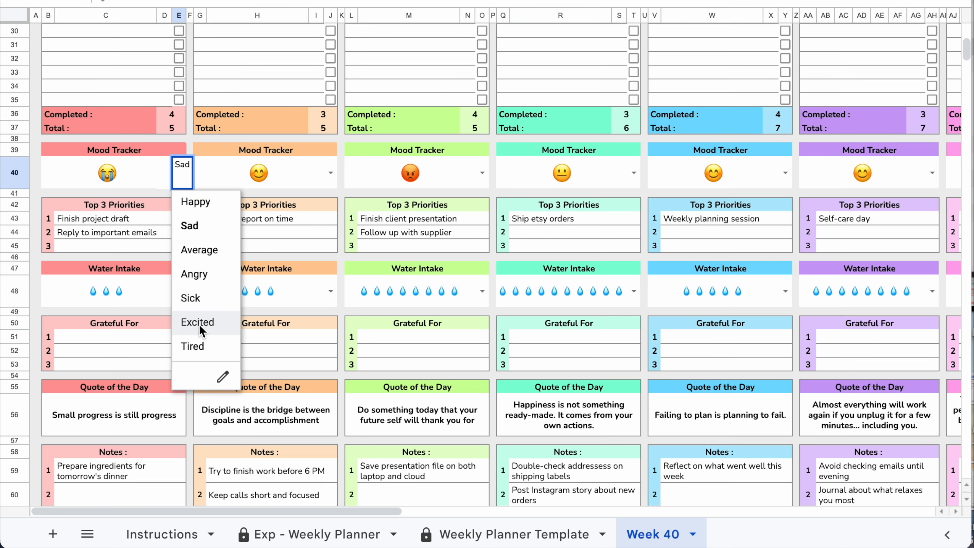
- Set the Mood Tracker to Excited for Sunday and Tired for Monday
{"action": "left_click", "coordinate": [202, 326]}
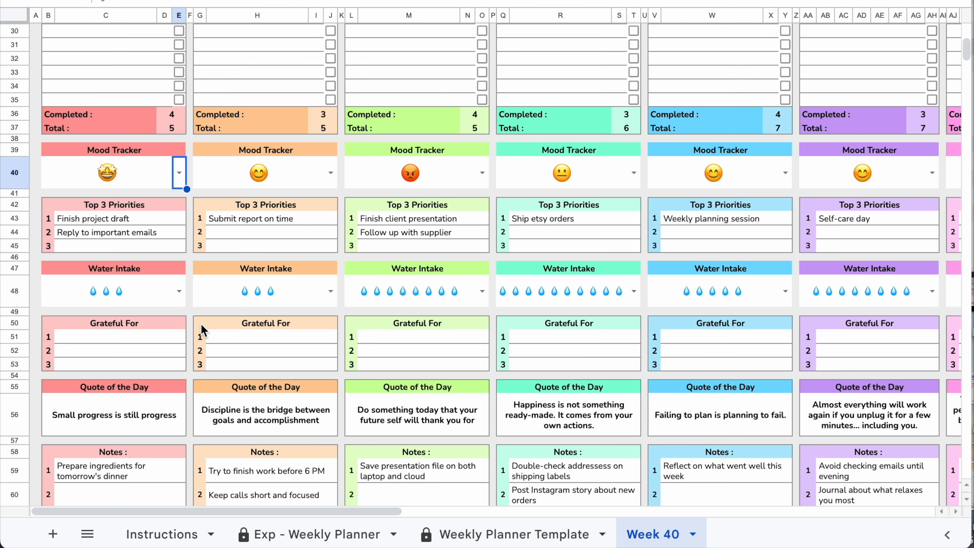
{"action": "left_click", "coordinate": [331, 180]}
{"action": "left_click", "coordinate": [331, 180]}
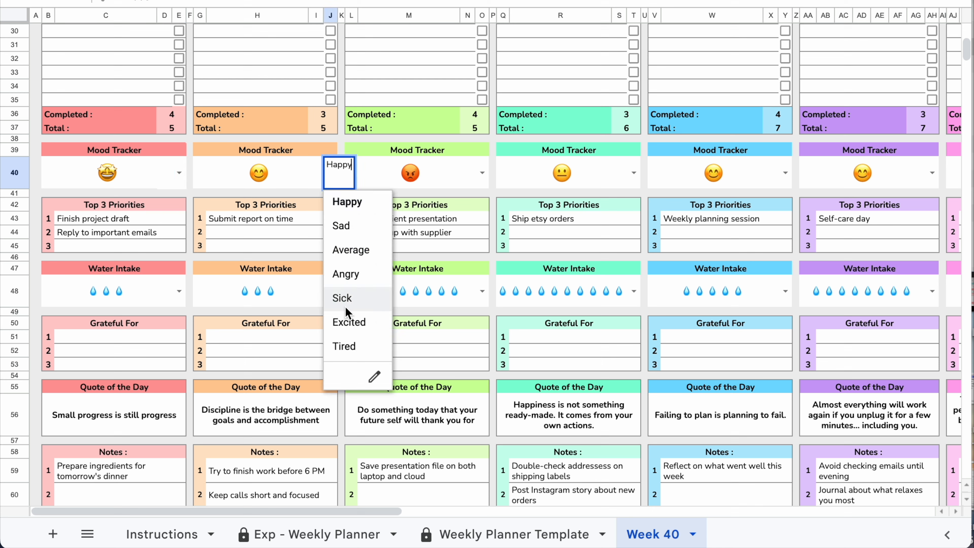
{"action": "left_click", "coordinate": [343, 346]}
- Set the Mood Tracker to Happy for Tuesday and Wednesday, and to Sad for Thursday
{"action": "double_click", "coordinate": [484, 172]}
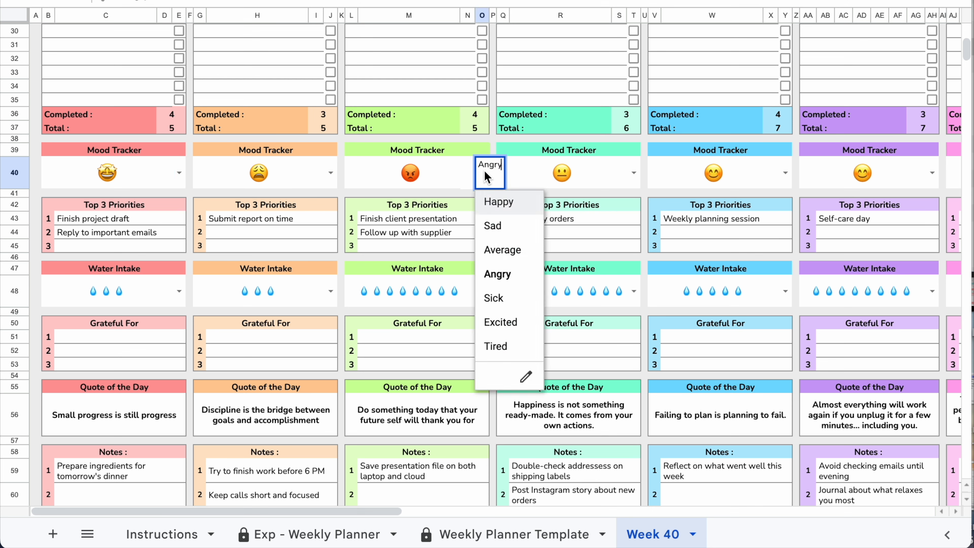
{"action": "left_click", "coordinate": [496, 204]}
{"action": "double_click", "coordinate": [636, 181]}
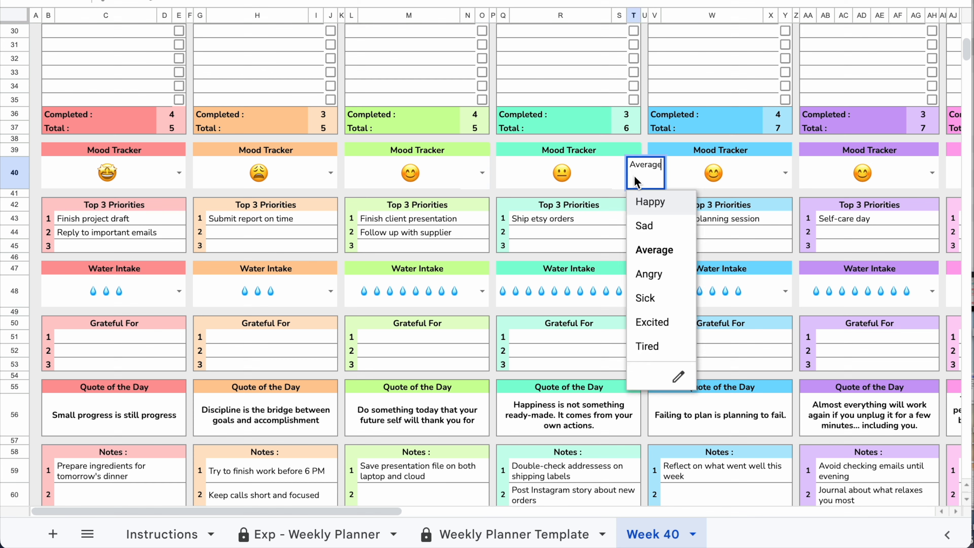
{"action": "left_click", "coordinate": [653, 208]}
{"action": "double_click", "coordinate": [788, 178]}
{"action": "left_click", "coordinate": [795, 226]}
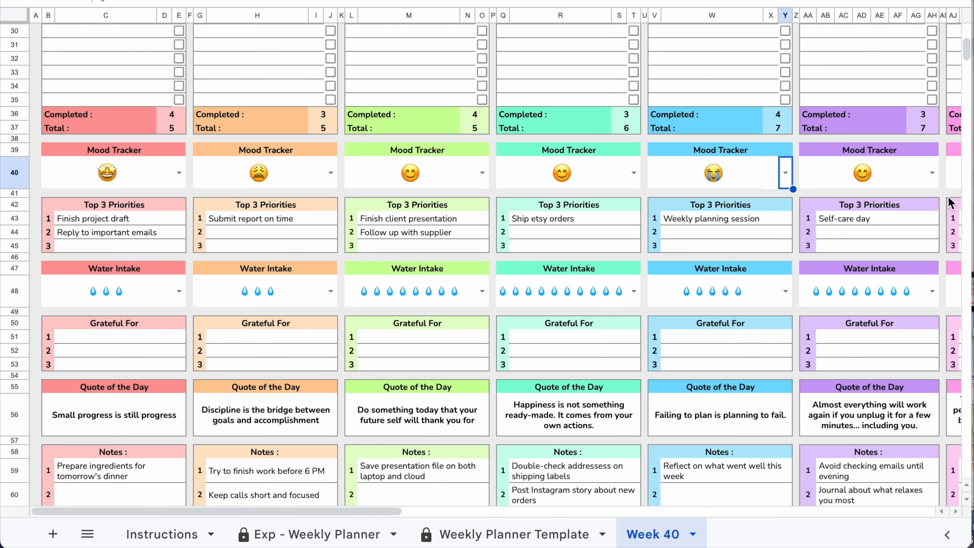
- Set Friday's mood to Happy and choose a mood for Saturday in the Mood Tracker
{"action": "left_click", "coordinate": [933, 174]}
{"action": "left_click", "coordinate": [948, 207]}
{"action": "left_click_drag", "start_coordinate": [385, 511], "coordinate": [496, 505]}
{"action": "left_click", "coordinate": [806, 174]}
{"action": "left_click", "coordinate": [824, 274]}
{"action": "left_click_drag", "start_coordinate": [422, 511], "coordinate": [312, 511]}
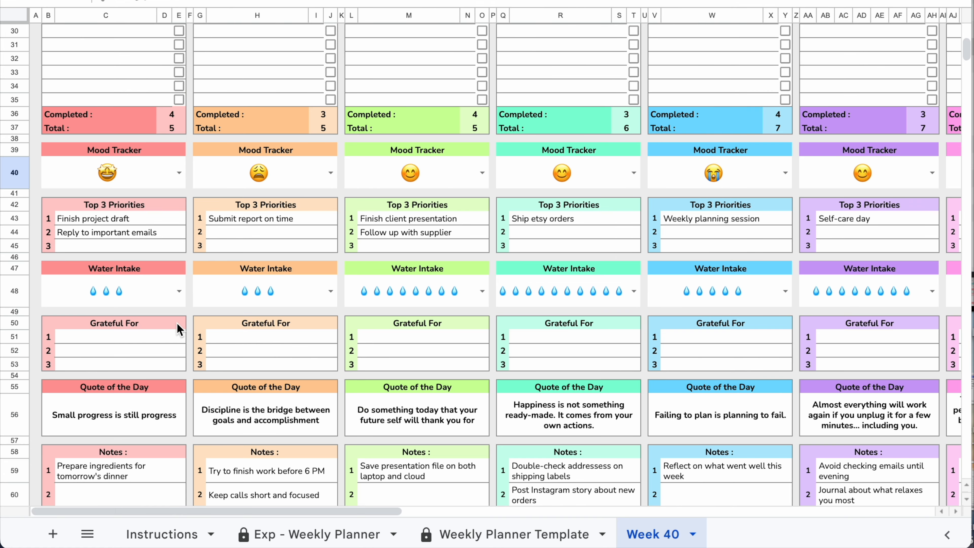
- Set the Water Intake to 6 Cups for Sunday and 2 Cups for Monday
{"action": "scroll", "coordinate": [183, 318], "scroll_direction": "down", "scroll_amount": 1}
{"action": "left_click", "coordinate": [180, 279]}
{"action": "left_click", "coordinate": [180, 279]}
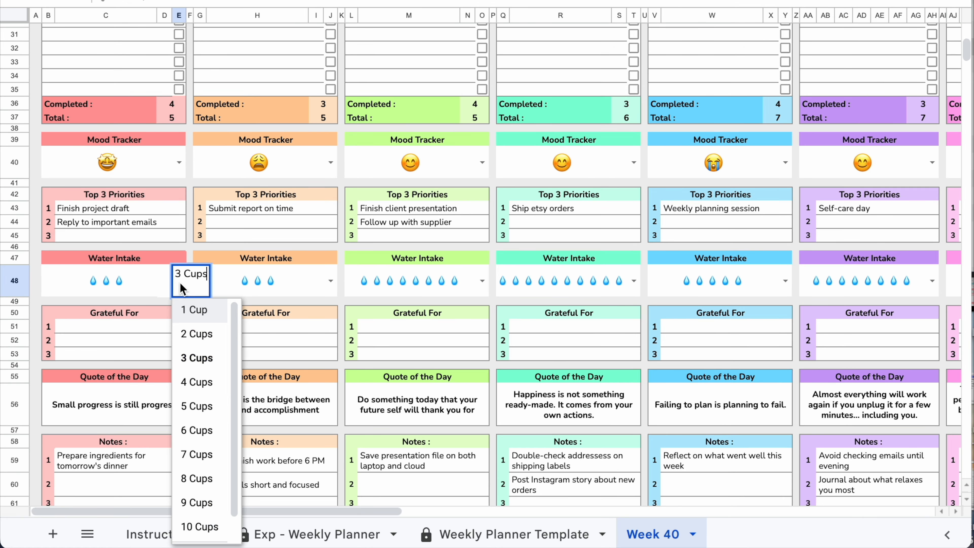
{"action": "left_click", "coordinate": [196, 430]}
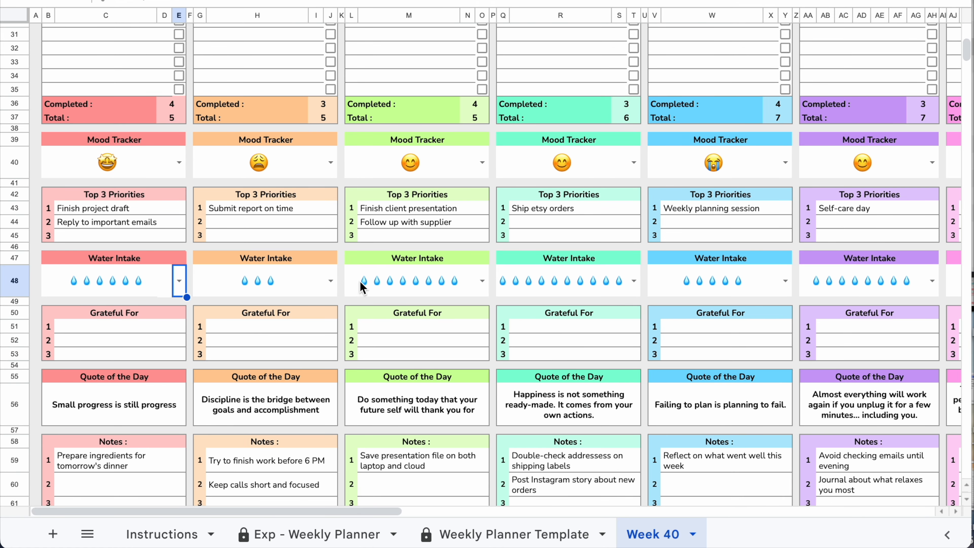
{"action": "left_click", "coordinate": [330, 280]}
{"action": "left_click", "coordinate": [350, 340]}
- Set the Water Intake to 9 Cups for Tuesday, 6 Cups for Wednesday and 4 Cups for Thursday
{"action": "left_click", "coordinate": [485, 292]}
{"action": "left_click", "coordinate": [494, 503]}
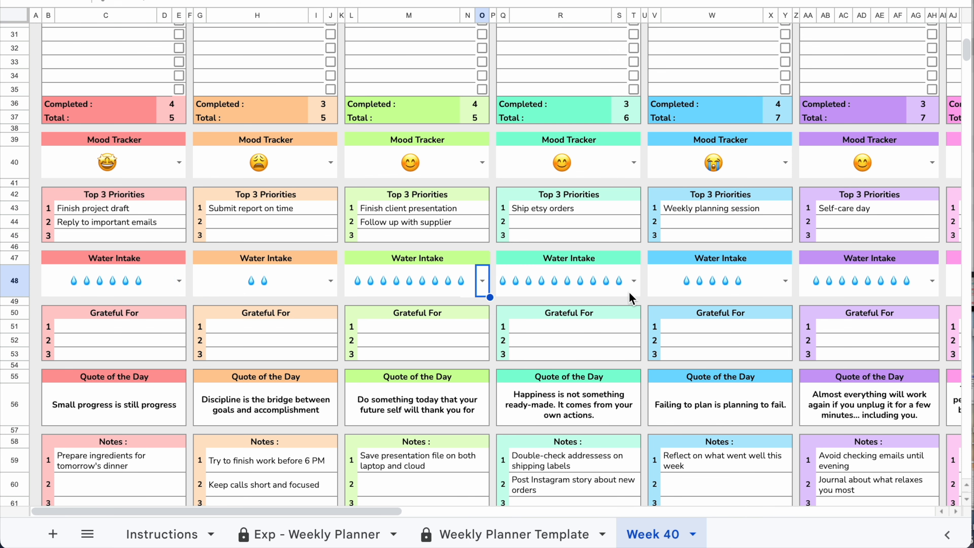
{"action": "left_click", "coordinate": [631, 292]}
{"action": "left_click", "coordinate": [643, 440]}
{"action": "left_click", "coordinate": [785, 281]}
{"action": "left_click", "coordinate": [799, 382]}
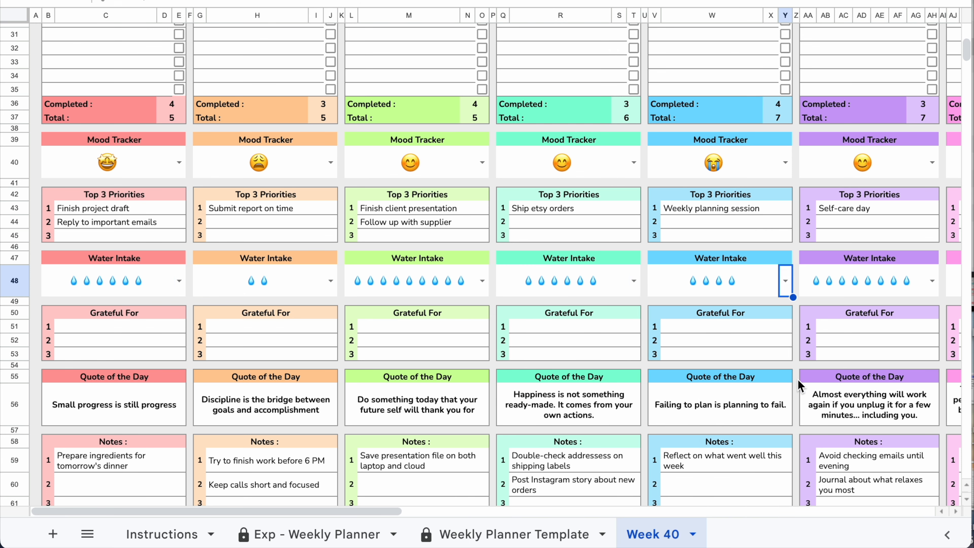
- Examine the Overall Progress charts, and compare the Daily Habits Tracker's progress bars with the Color Coded Bar Chart legend
{"action": "left_click", "coordinate": [493, 302]}
{"action": "scroll", "coordinate": [493, 303], "scroll_direction": "up", "scroll_amount": 10}
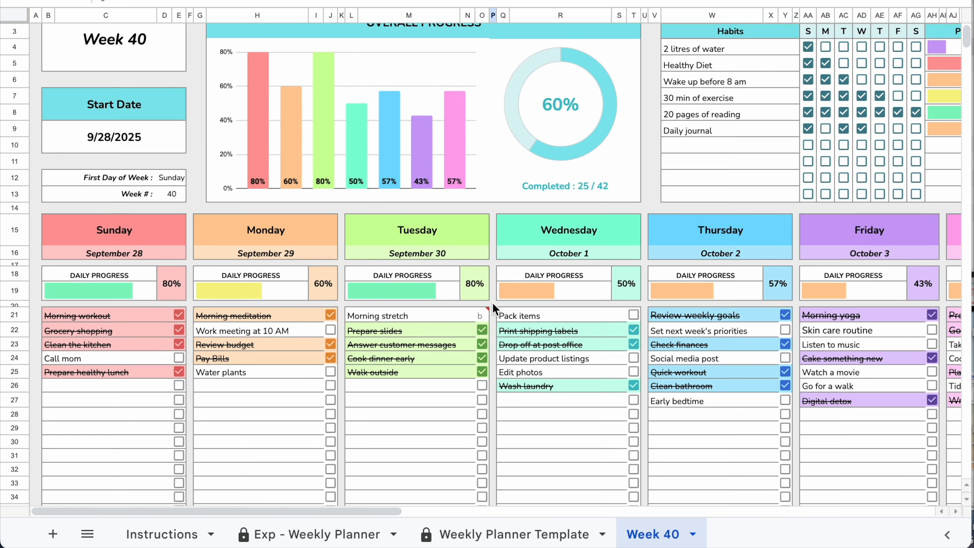
{"action": "scroll", "coordinate": [494, 309], "scroll_direction": "up", "scroll_amount": 1}
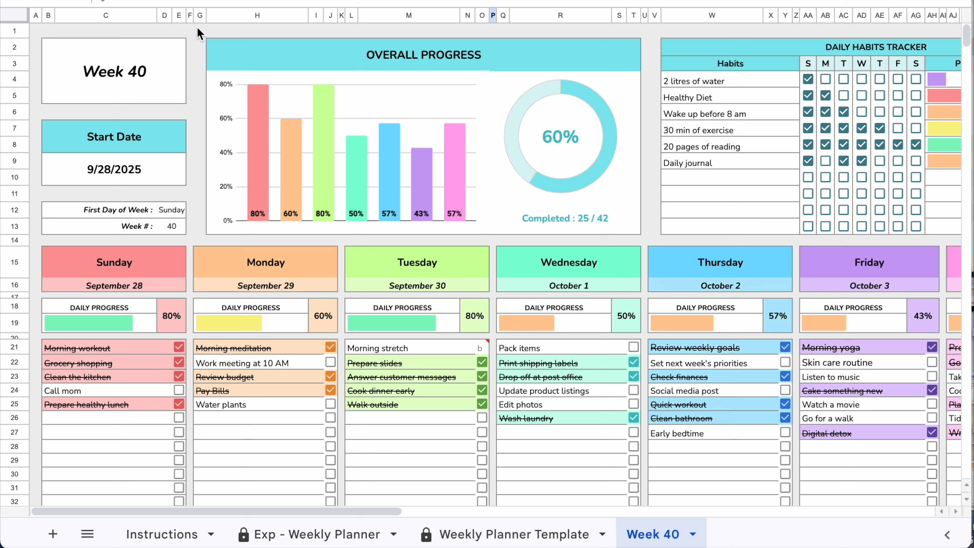
{"action": "left_click_drag", "start_coordinate": [203, 30], "coordinate": [644, 241]}
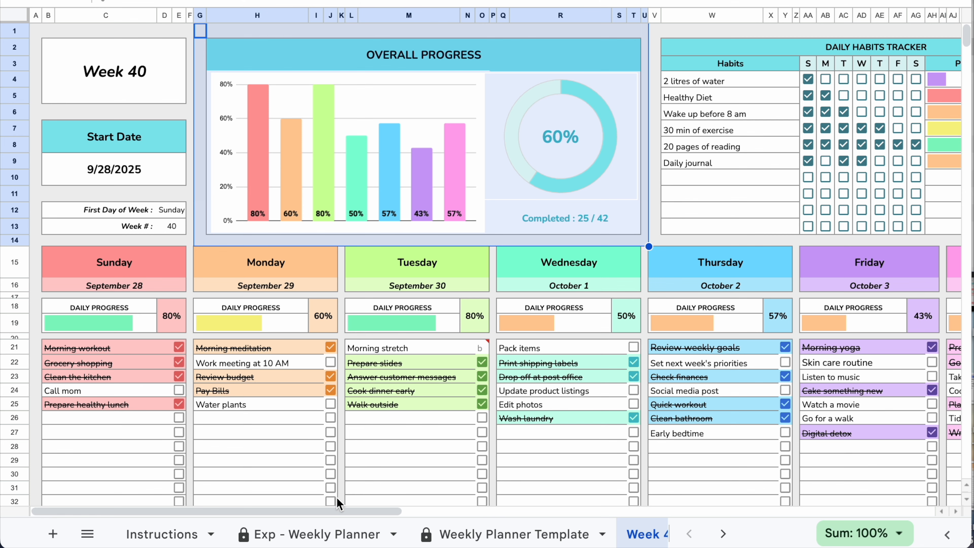
{"action": "left_click_drag", "start_coordinate": [330, 509], "coordinate": [440, 507]}
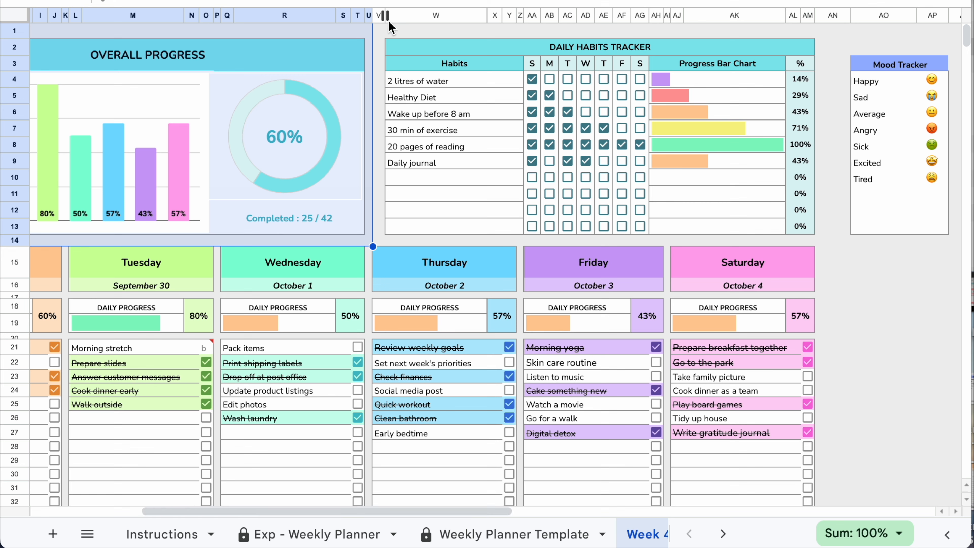
{"action": "left_click_drag", "start_coordinate": [702, 69], "coordinate": [806, 234]}
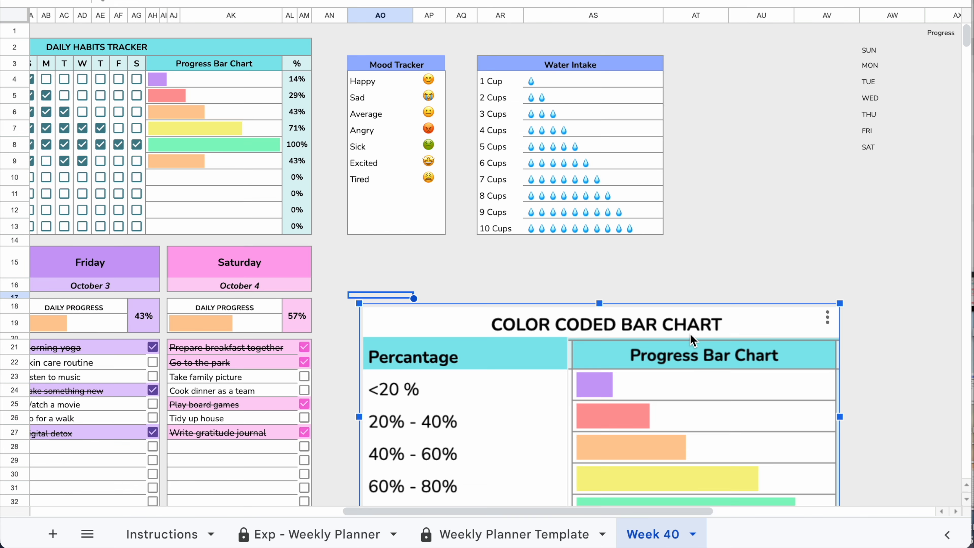
{"action": "scroll", "coordinate": [689, 333], "scroll_direction": "down", "scroll_amount": 4}
{"action": "left_click_drag", "start_coordinate": [349, 146], "coordinate": [833, 399]}
{"action": "left_click", "coordinate": [740, 345]}
{"action": "scroll", "coordinate": [572, 294], "scroll_direction": "up", "scroll_amount": 3}
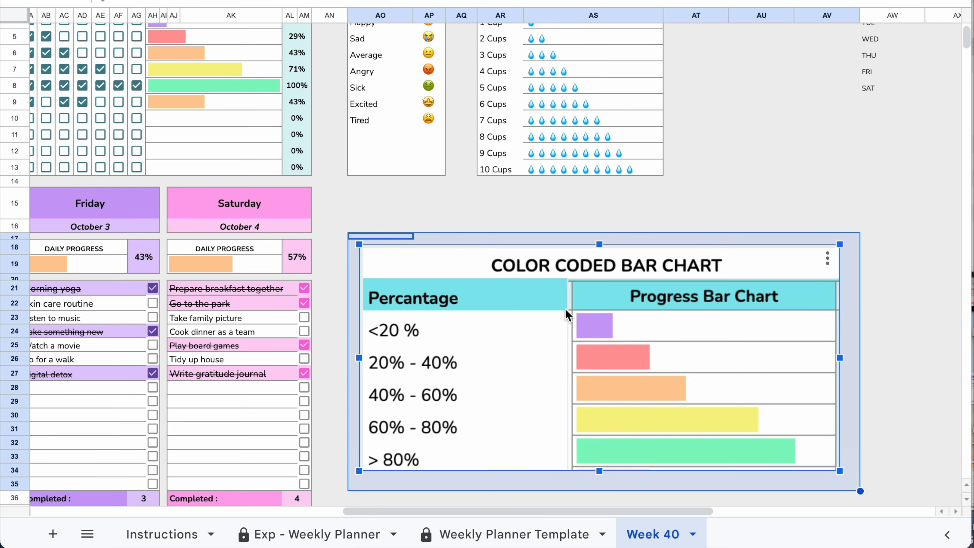
{"action": "left_click_drag", "start_coordinate": [367, 511], "coordinate": [54, 507]}
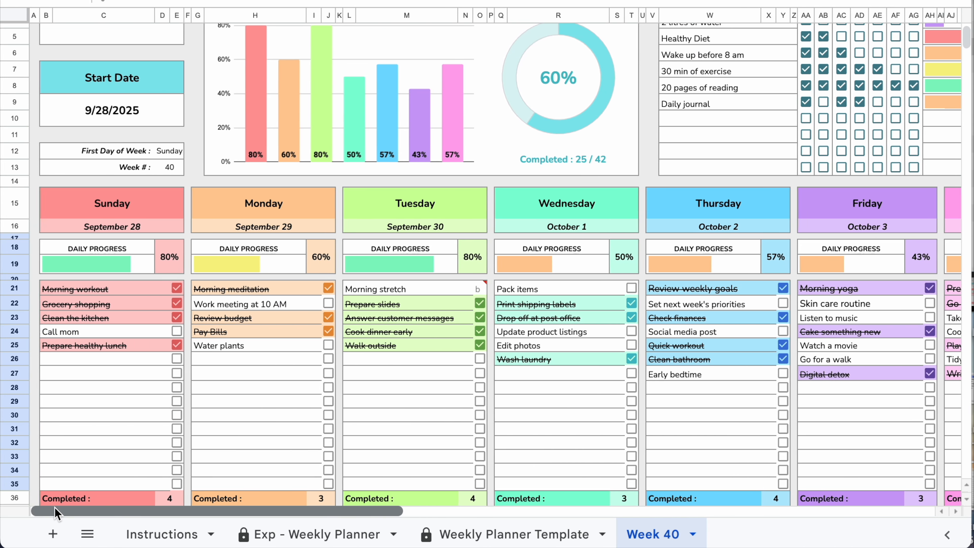
{"action": "scroll", "coordinate": [135, 420], "scroll_direction": "down", "scroll_amount": 1}
{"action": "left_click_drag", "start_coordinate": [95, 220], "coordinate": [908, 226]}
{"action": "left_click_drag", "start_coordinate": [127, 467], "coordinate": [775, 481]}
{"action": "left_click_drag", "start_coordinate": [872, 476], "coordinate": [921, 476]}
{"action": "left_click", "coordinate": [692, 534]}
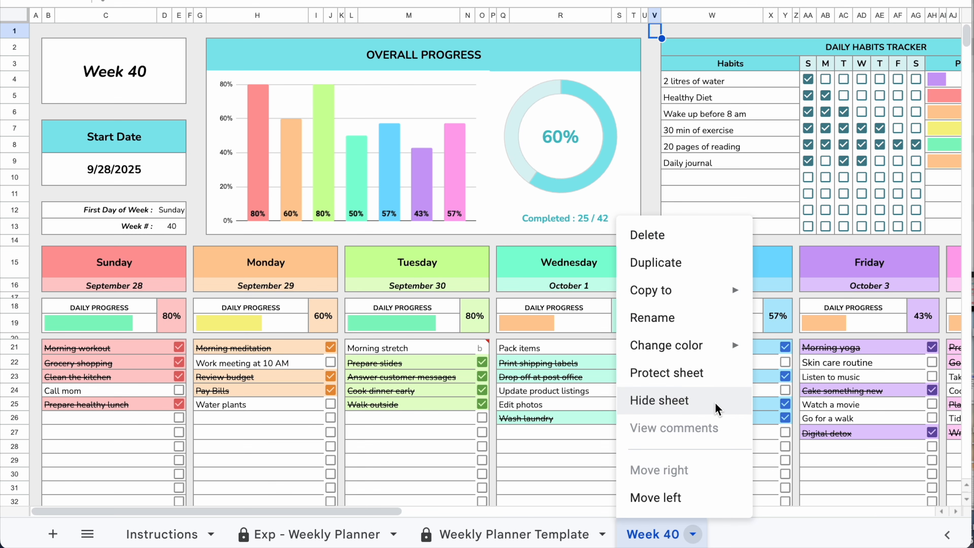
{"action": "left_click", "coordinate": [843, 491]}
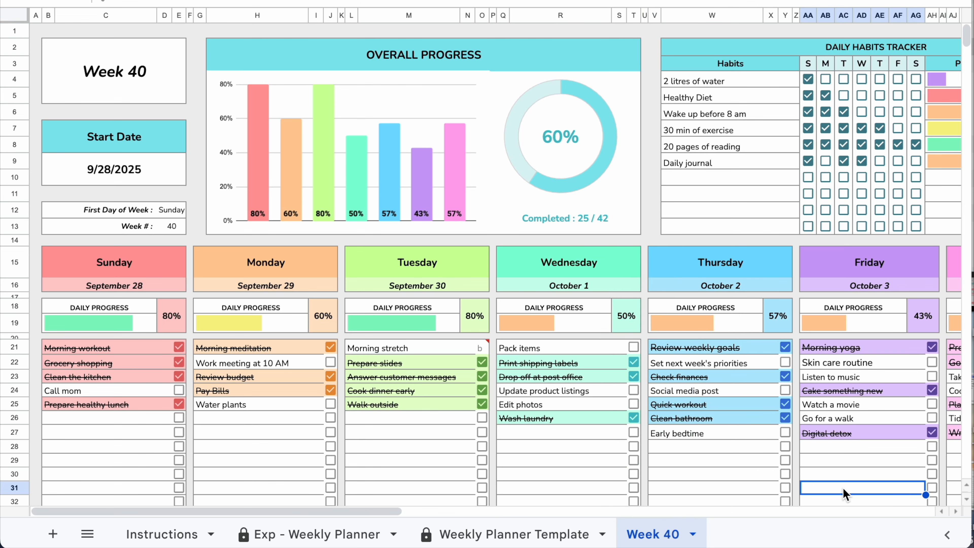
- Duplicate the Weekly Planner Template sheet and set the copy's Start Date to 10/5/2025
{"action": "right_click", "coordinate": [535, 541]}
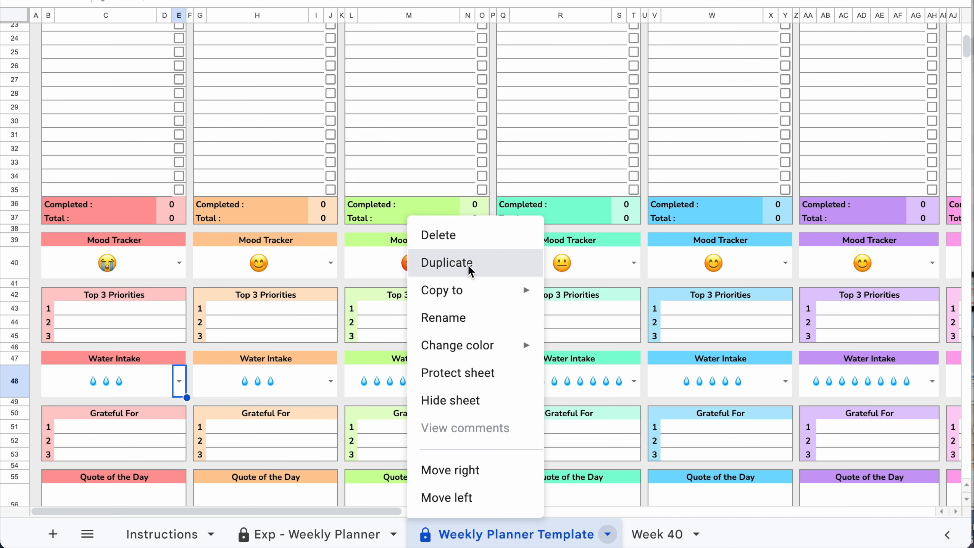
{"action": "left_click", "coordinate": [471, 271]}
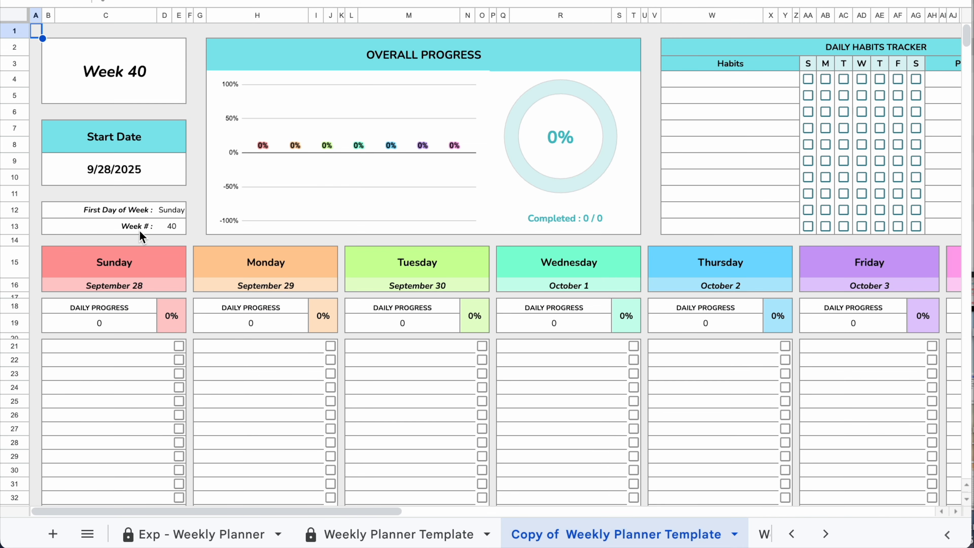
{"action": "double_click", "coordinate": [115, 169]}
{"action": "left_click", "coordinate": [193, 202]}
{"action": "left_click", "coordinate": [36, 282]}
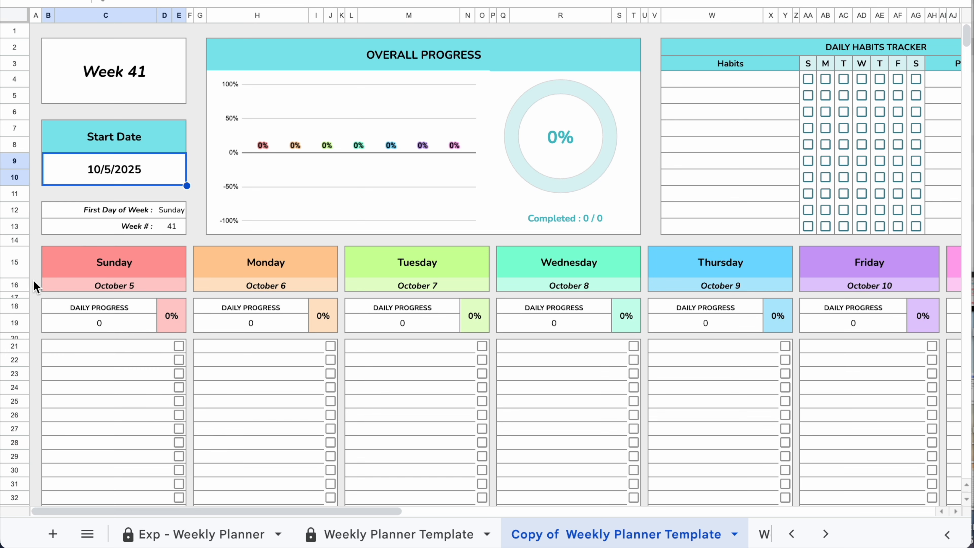
- Open the name of the duplicated Weekly Planner Template sheet for editing
{"action": "double_click", "coordinate": [641, 538]}
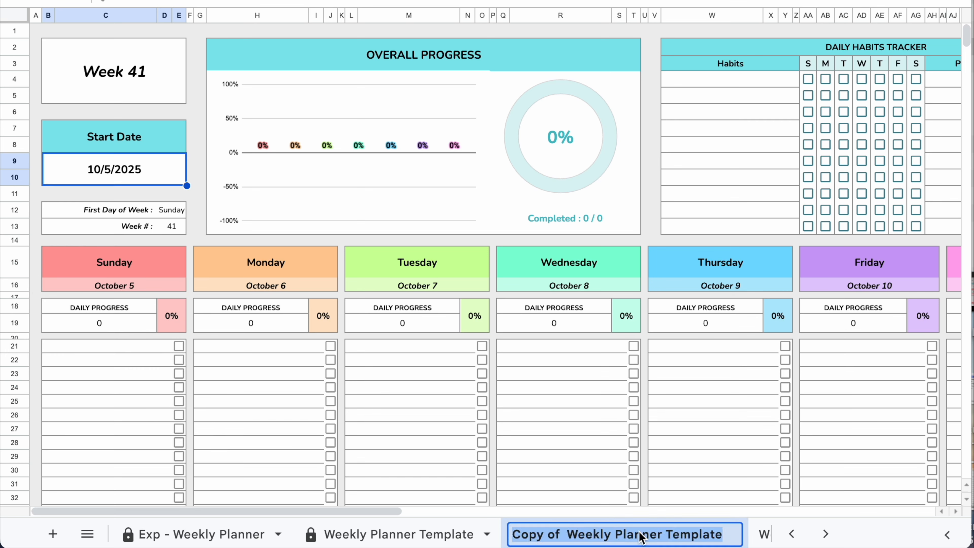